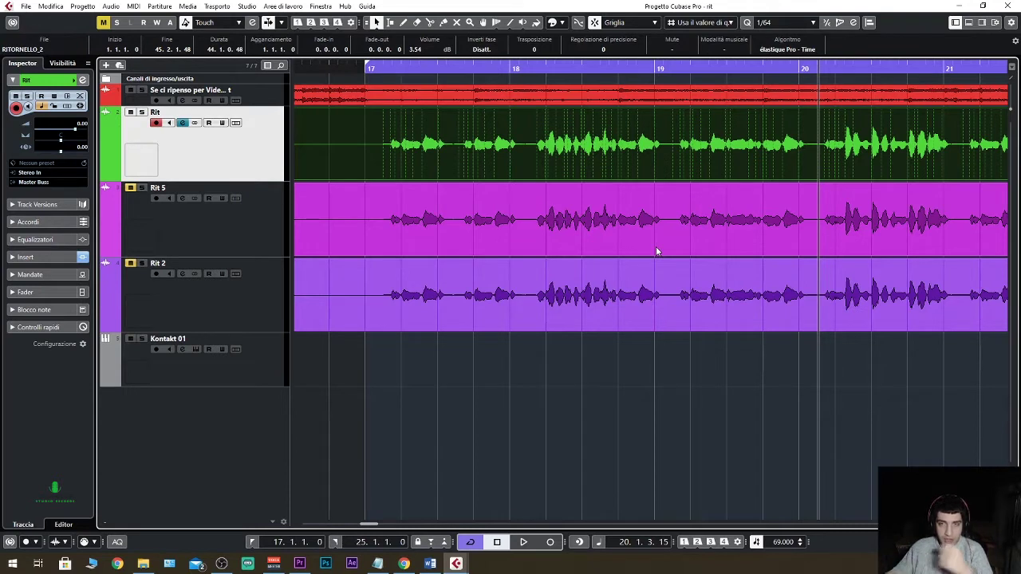
# Place the playback position at bar 17 and bypass all inserts on the Rit vocal track
pyautogui.click(372, 66)
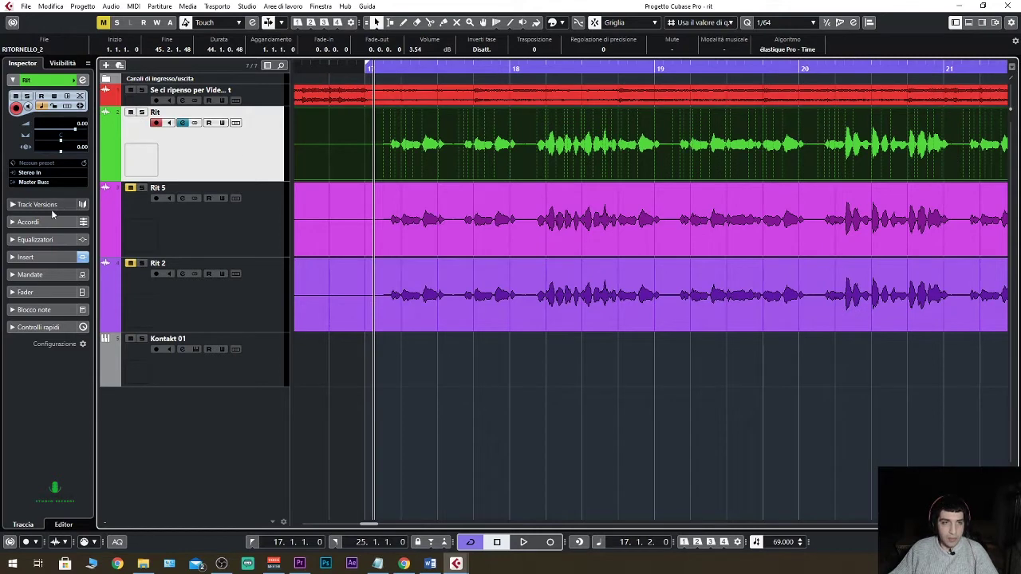
pyautogui.click(62, 257)
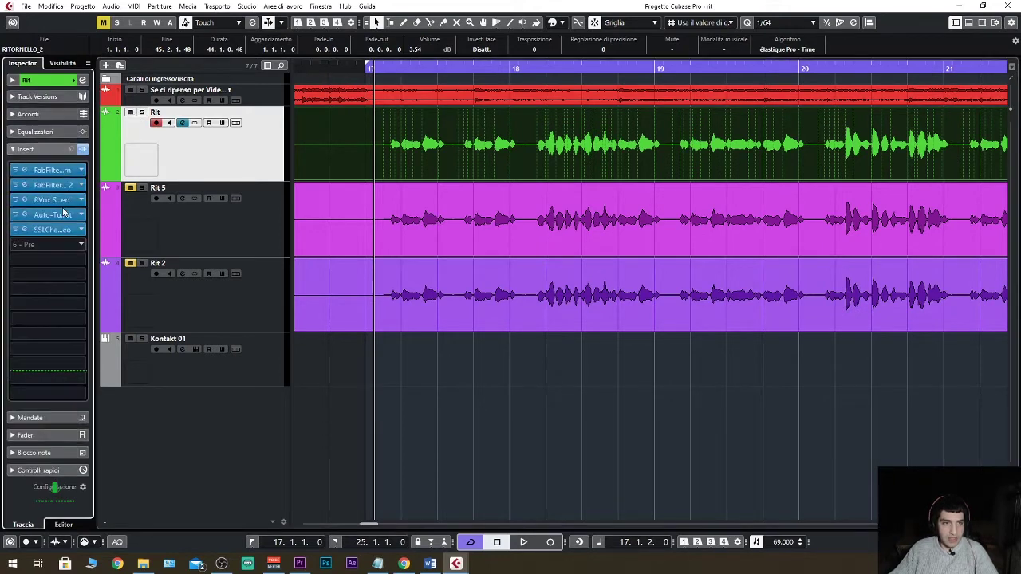
pyautogui.click(83, 149)
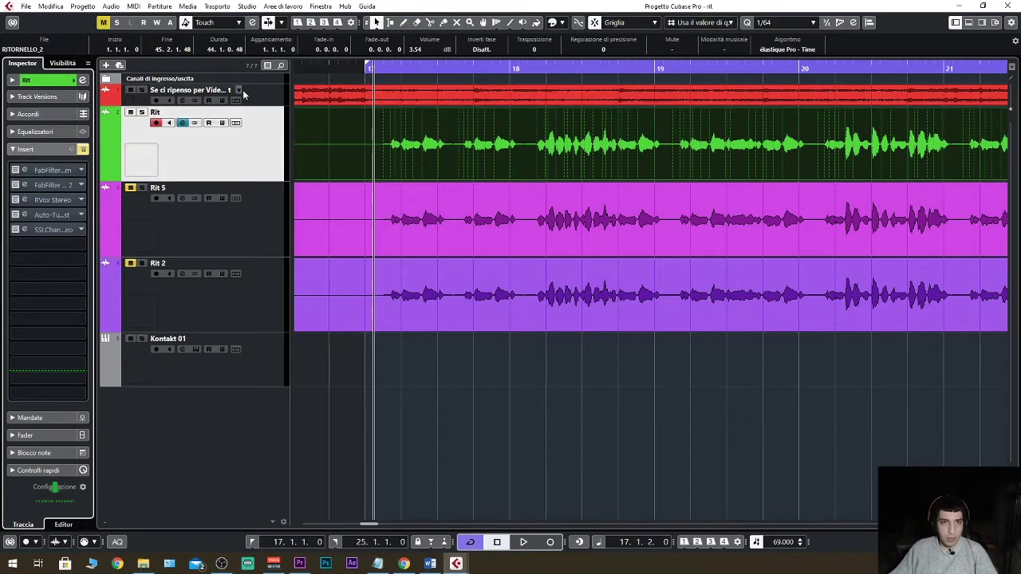
# Mute the red backing track above Rit, play the dry vocal alone, and reselect the Rit track
pyautogui.click(268, 96)
pyautogui.press('space')
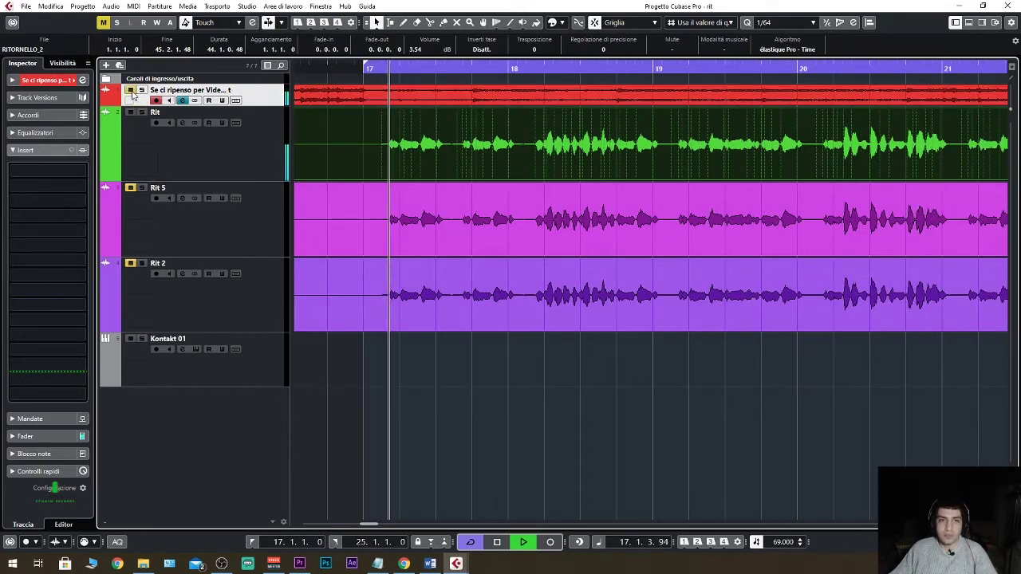
pyautogui.press('space')
pyautogui.click(222, 162)
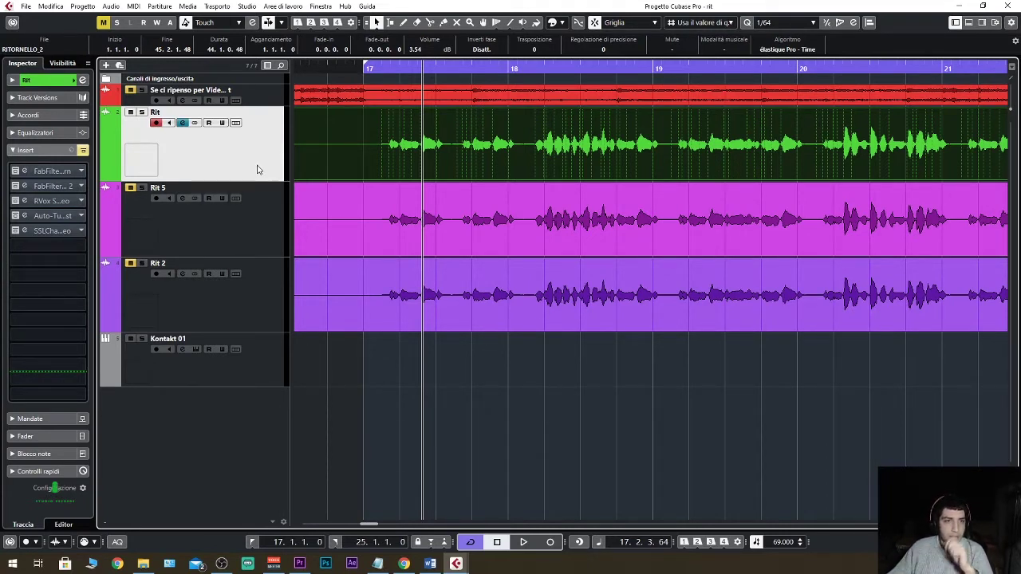
# Enable FabFilter Saturn on Rit, compare the playing vocal with the insert bypassed and active, and close its window
pyautogui.click(55, 170)
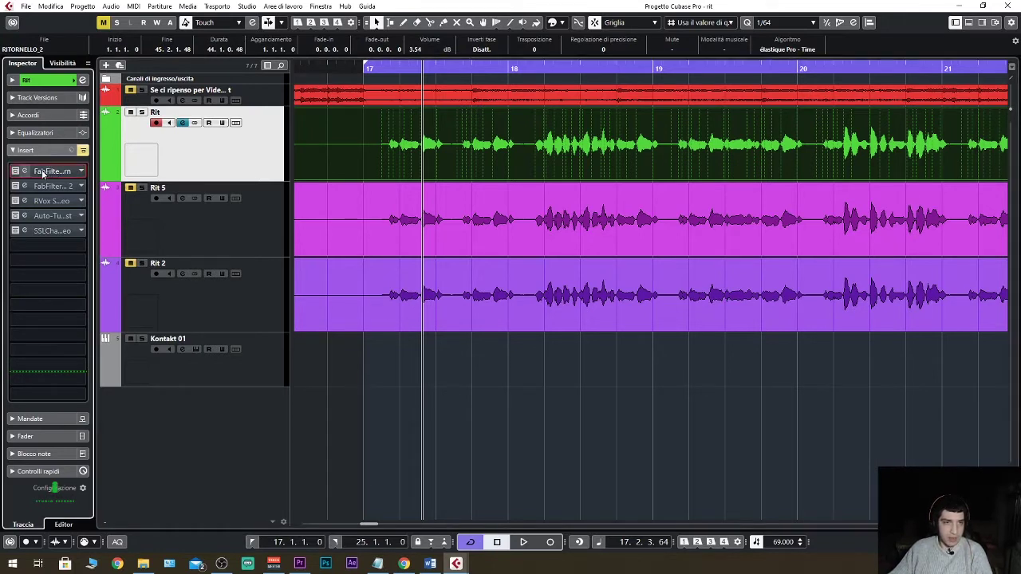
pyautogui.click(23, 172)
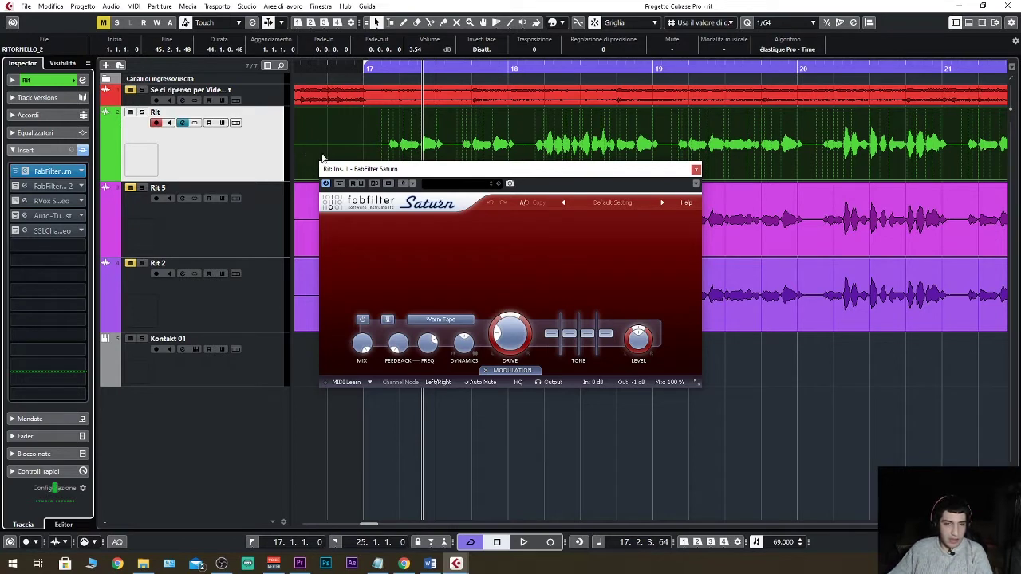
pyautogui.press('space')
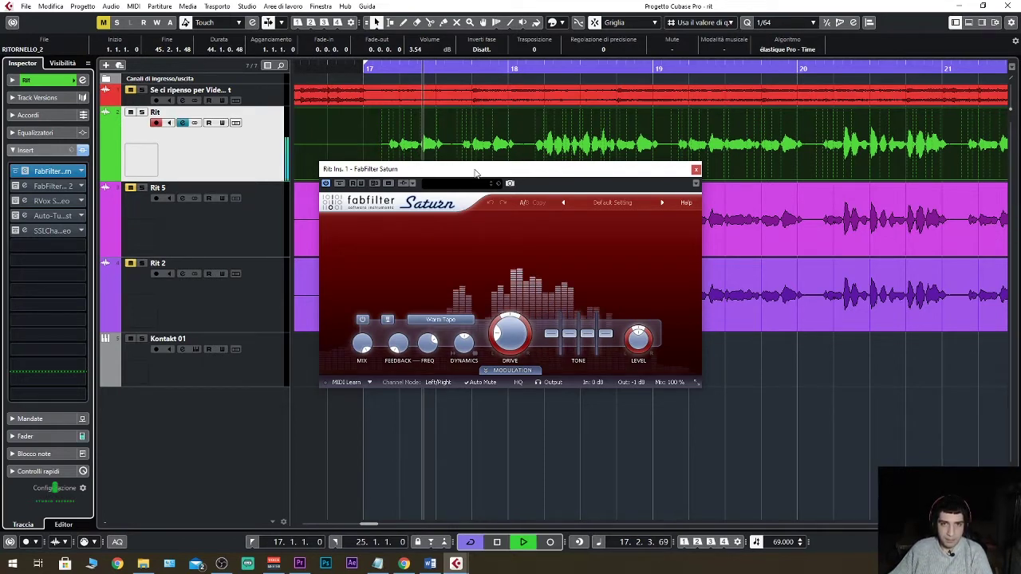
pyautogui.press('space')
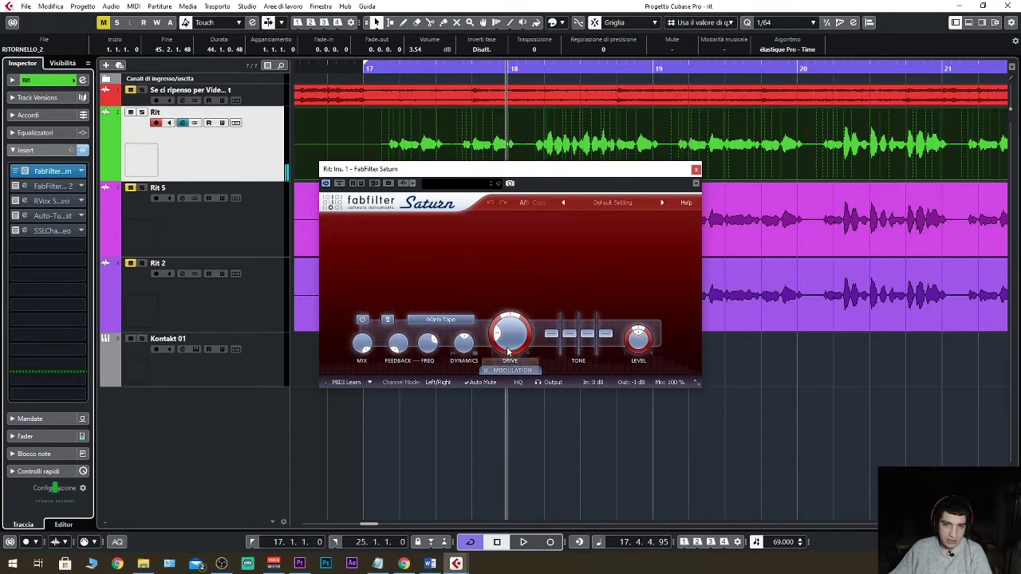
pyautogui.press('space')
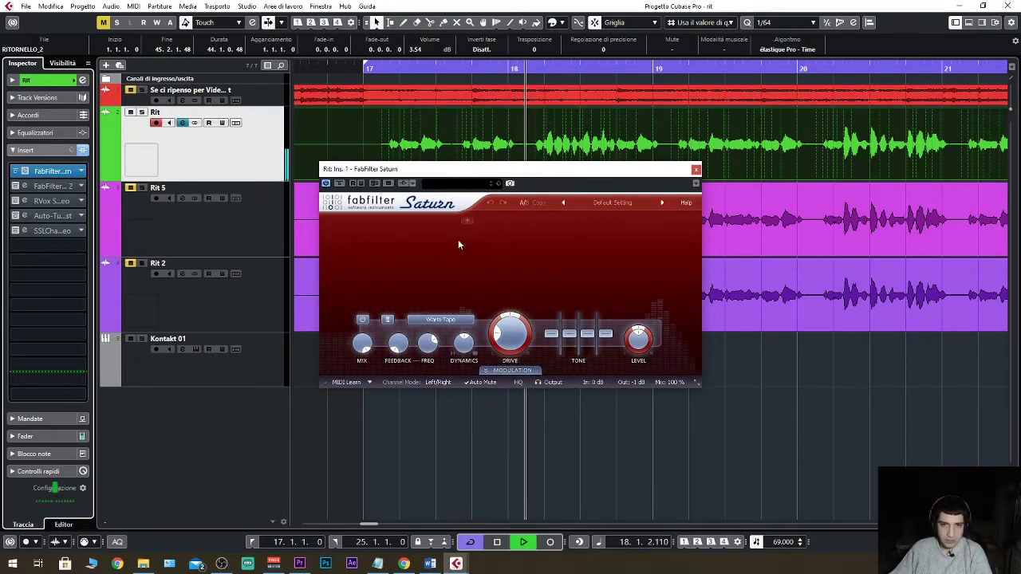
pyautogui.click(340, 184)
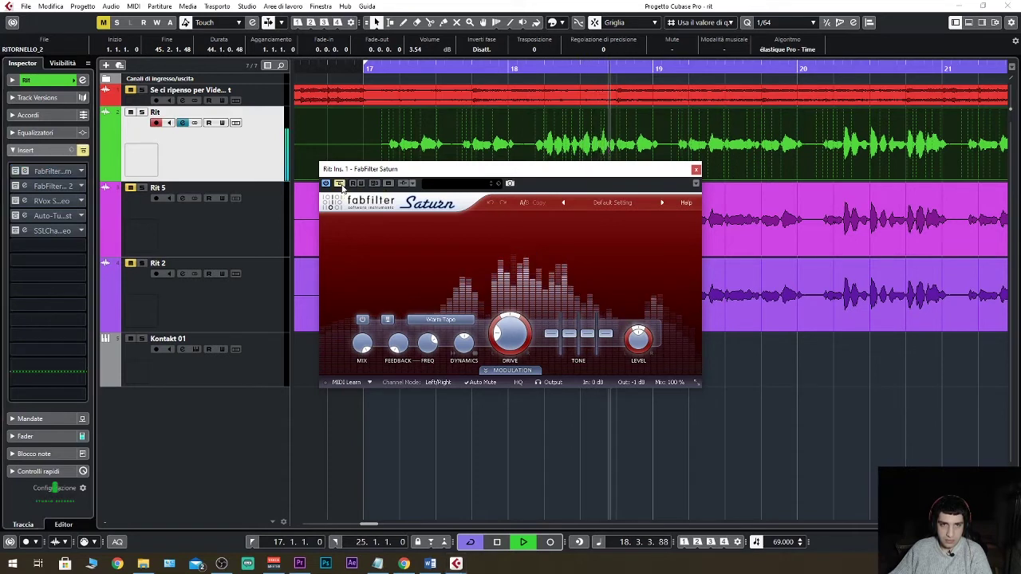
pyautogui.click(340, 185)
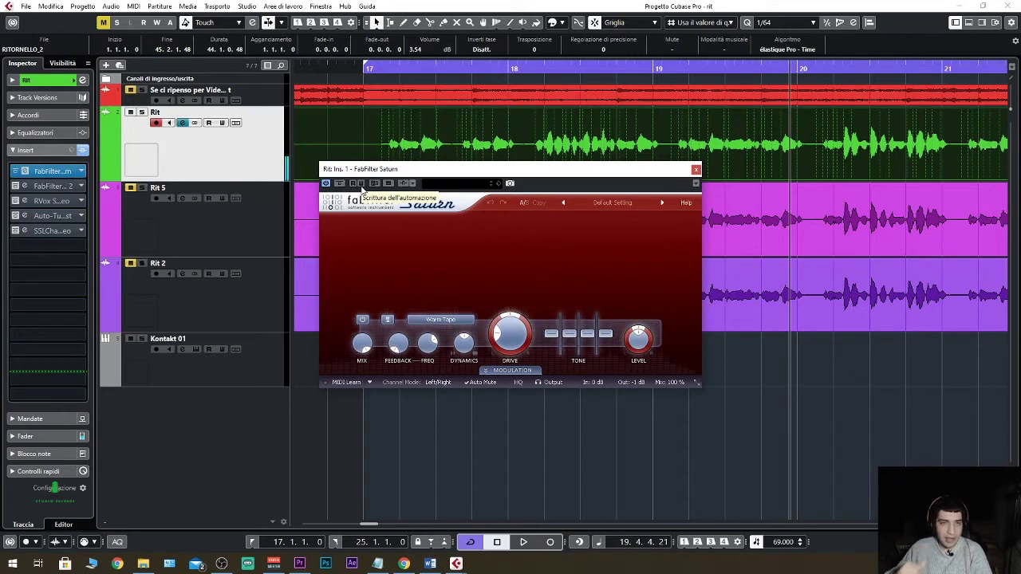
pyautogui.click(695, 170)
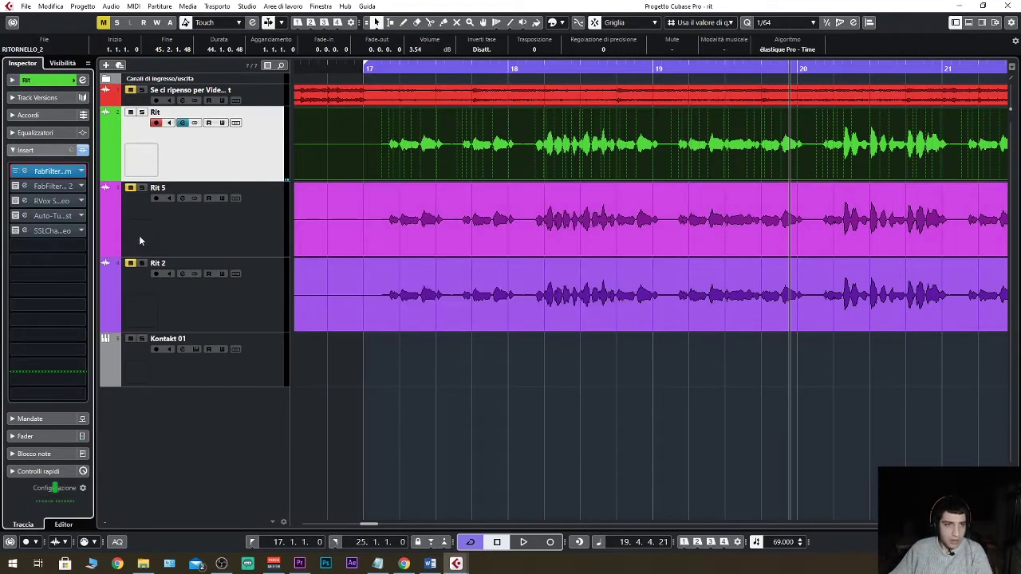
# Enable and open FabFilter Pro-Q 2 on Rit, and audition the vocal while examining its EQ bands
pyautogui.click(16, 185)
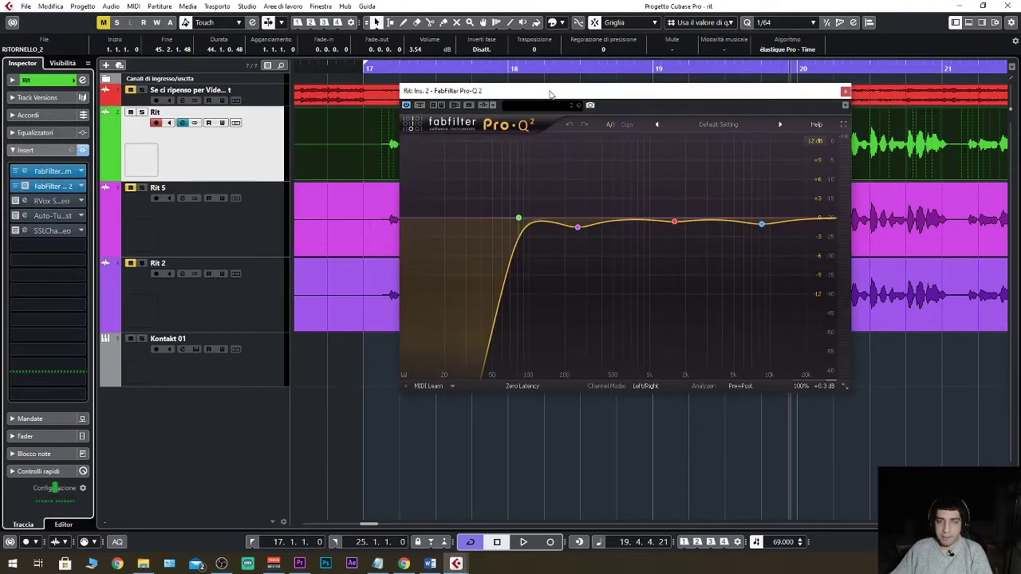
pyautogui.press('space')
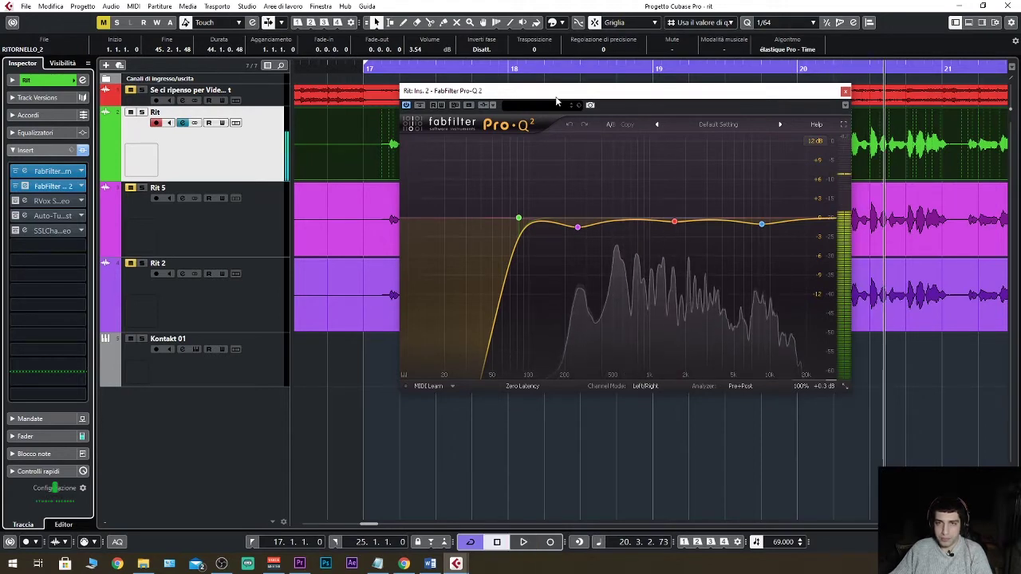
pyautogui.press('space')
pyautogui.moveTo(674, 234)
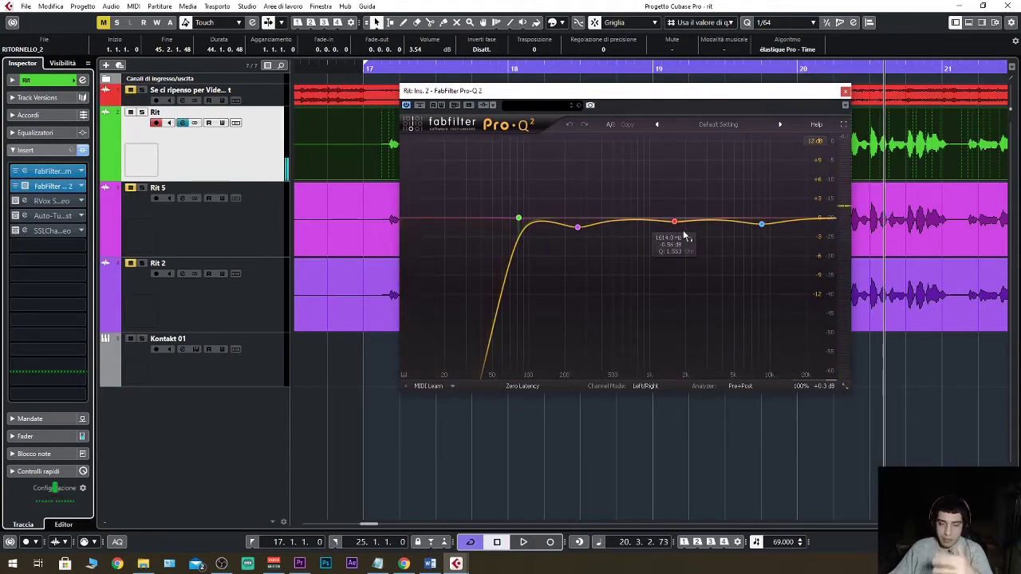
pyautogui.moveTo(764, 228)
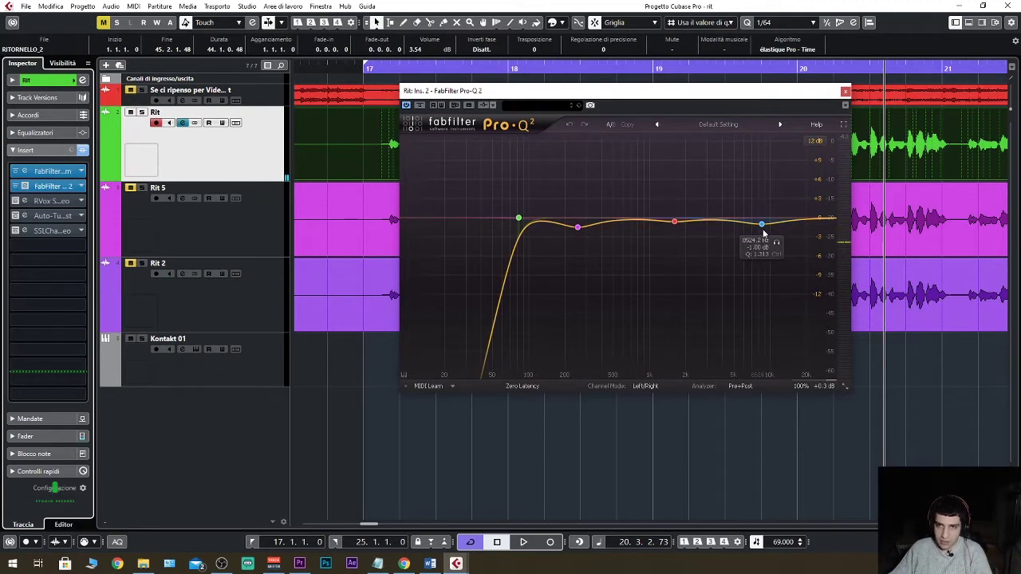
pyautogui.press('space')
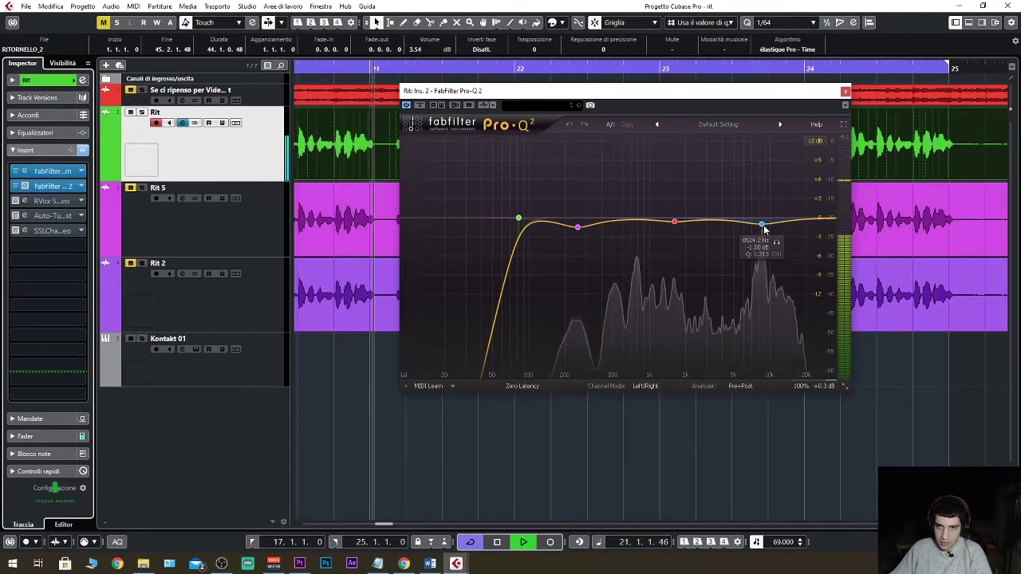
pyautogui.press('space')
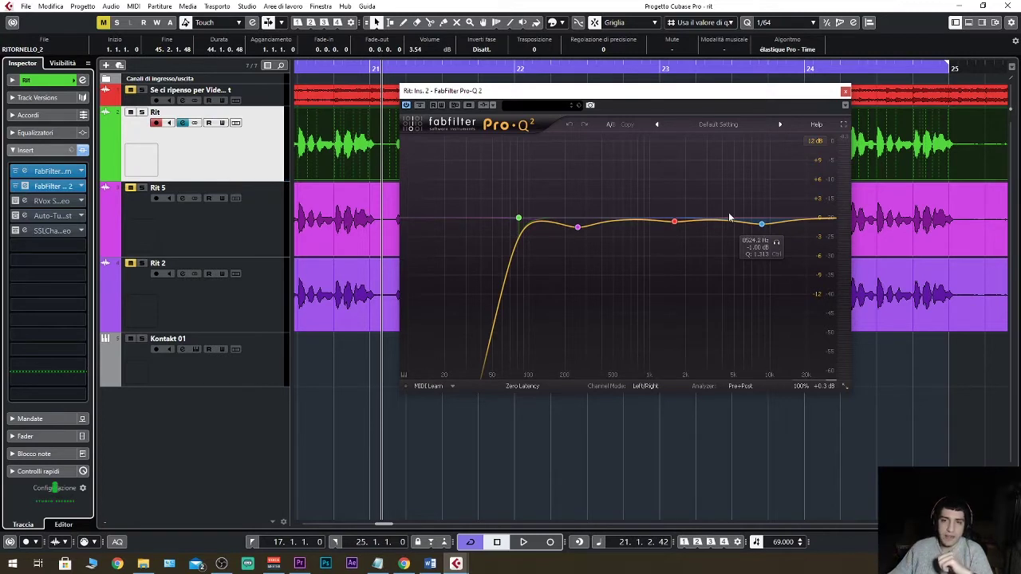
pyautogui.press('space')
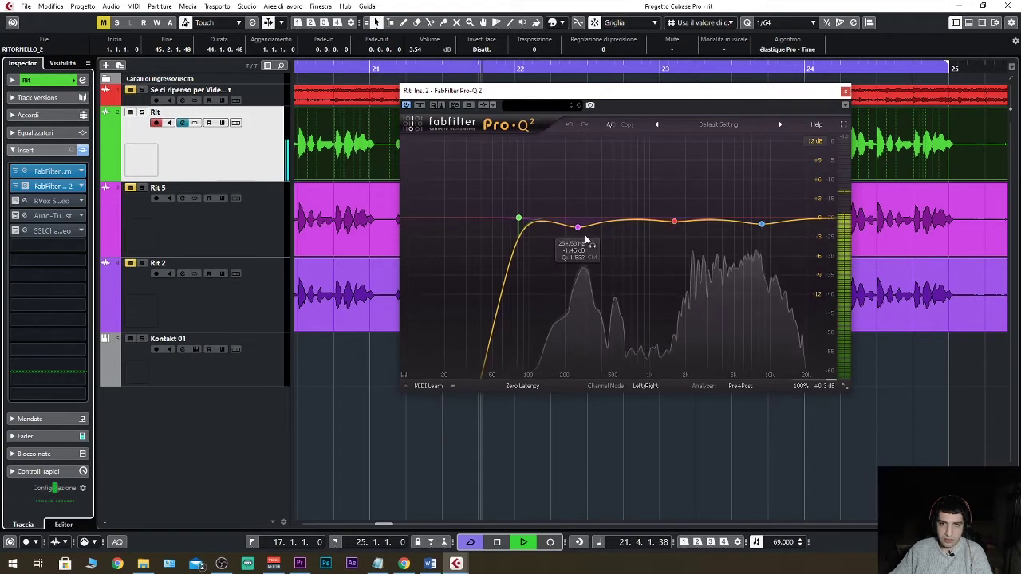
pyautogui.press('space')
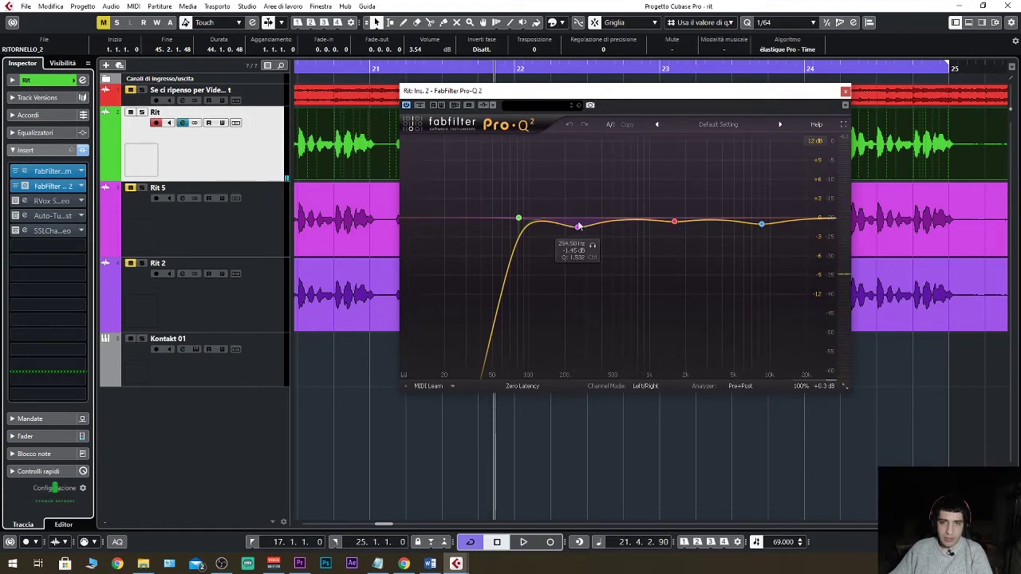
# Narrow Pro-Q 2's 254.58 Hz cut to a Q of about 2.6 and deepen it slightly, auditioning the vocal
pyautogui.scroll(5, 579, 228)
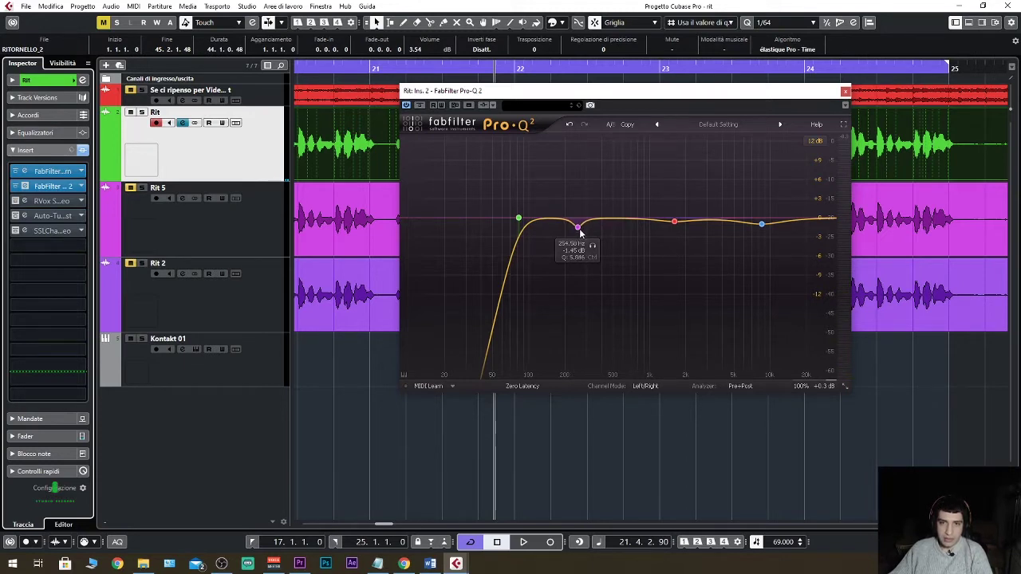
pyautogui.moveTo(579, 229); pyautogui.dragTo(579, 233)
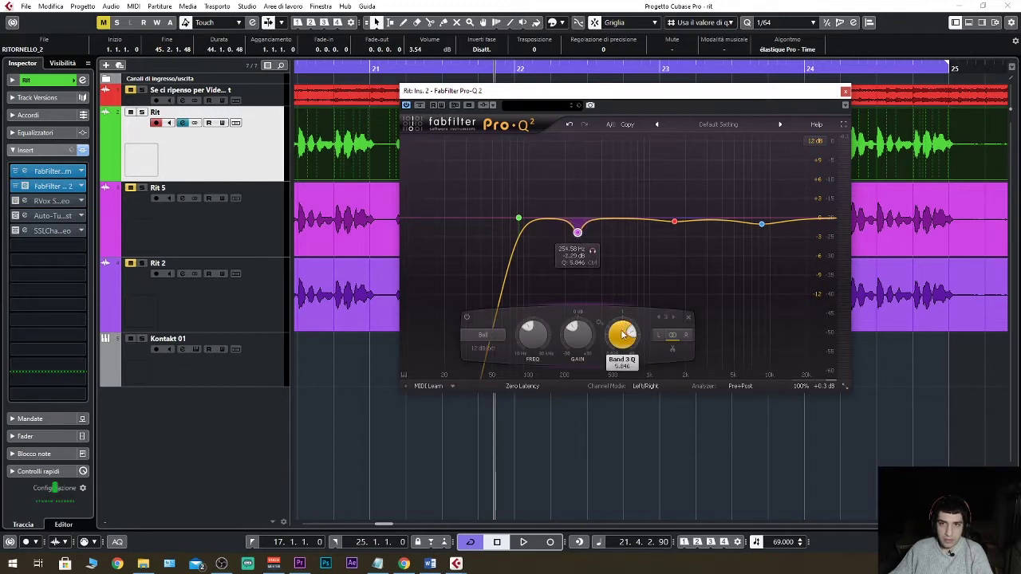
pyautogui.moveTo(628, 335); pyautogui.dragTo(630, 368)
pyautogui.press('space')
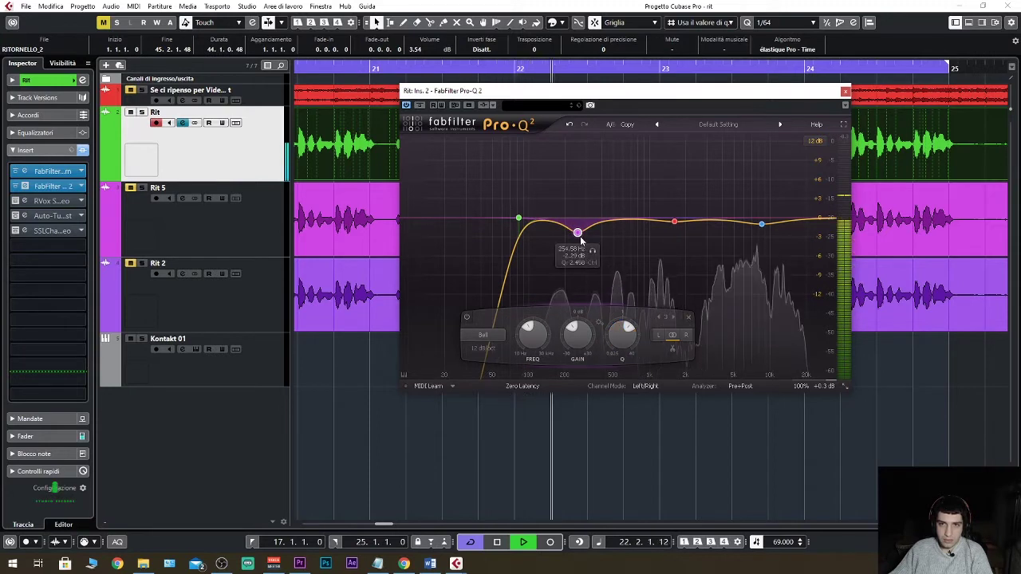
pyautogui.scroll(1, 577, 233)
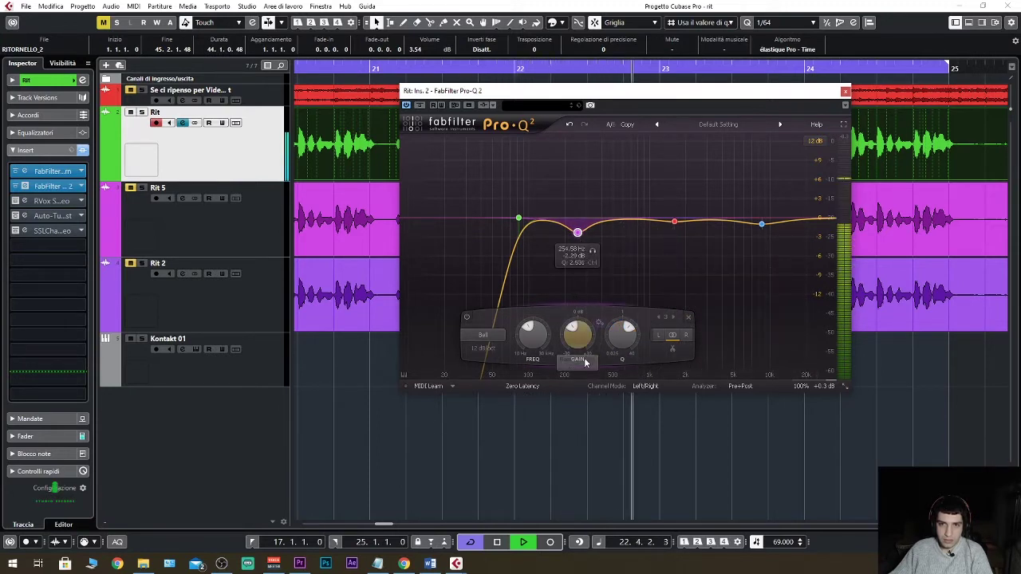
pyautogui.scroll(2, 579, 336)
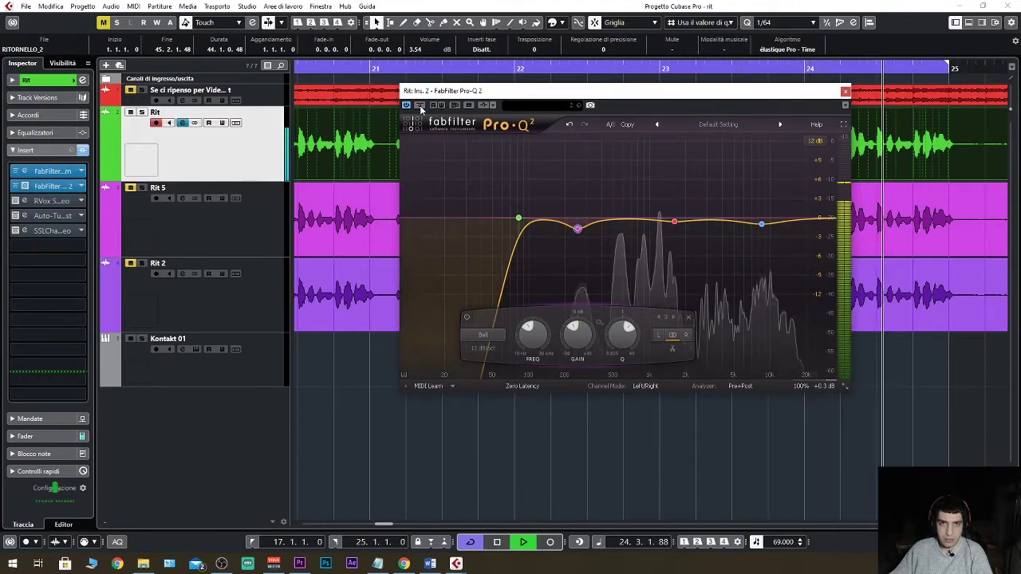
pyautogui.press('space')
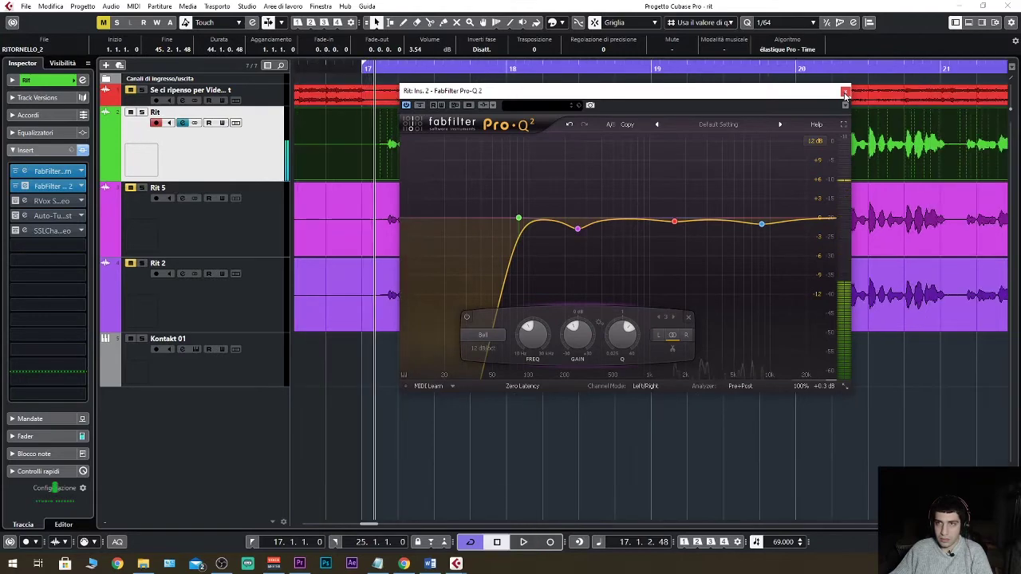
pyautogui.click(845, 92)
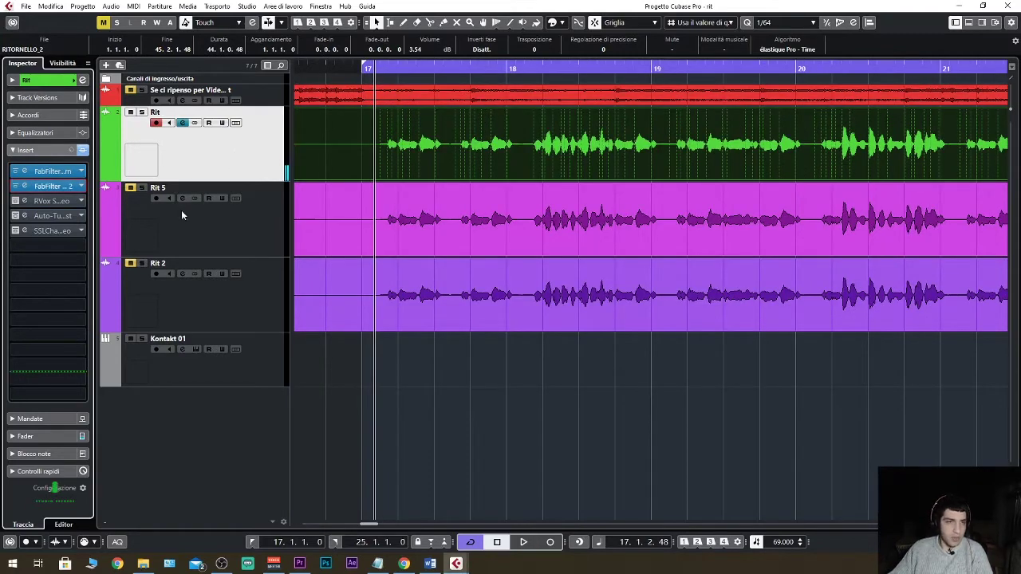
# Open and enable the RVox Stereo compressor insert on Rit, and audition the compressed vocal
pyautogui.click(59, 199)
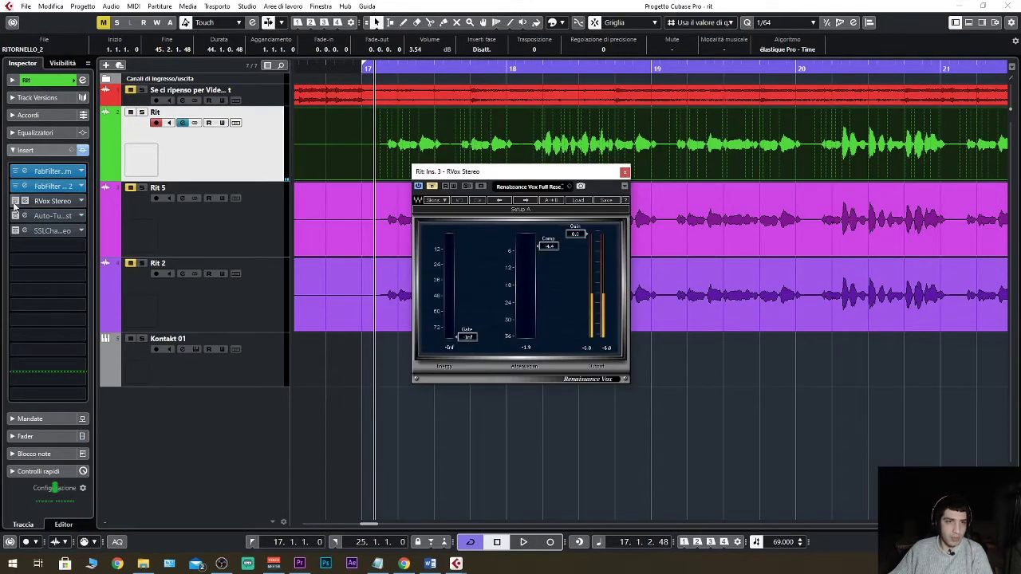
pyautogui.press('space')
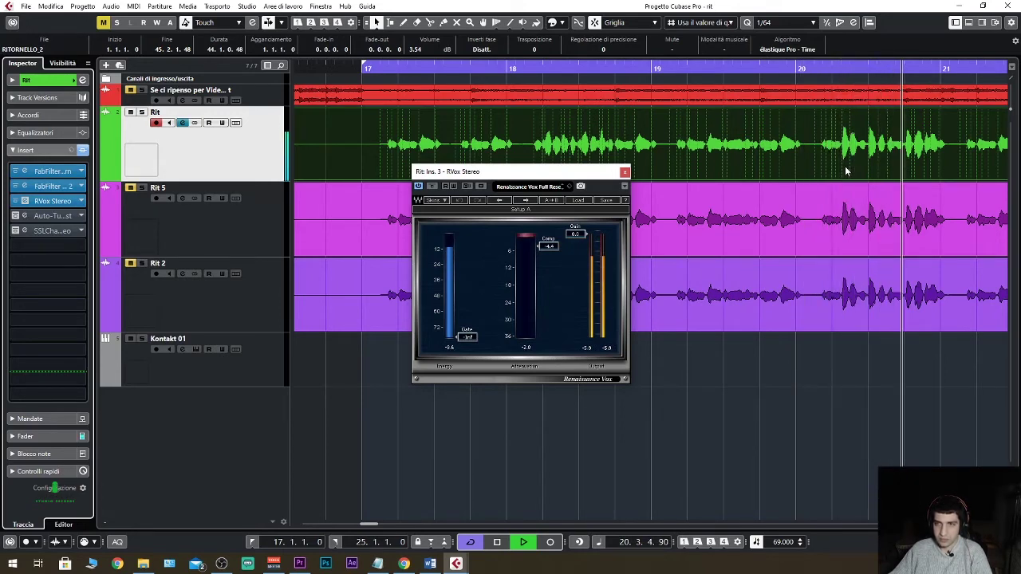
pyautogui.press('space')
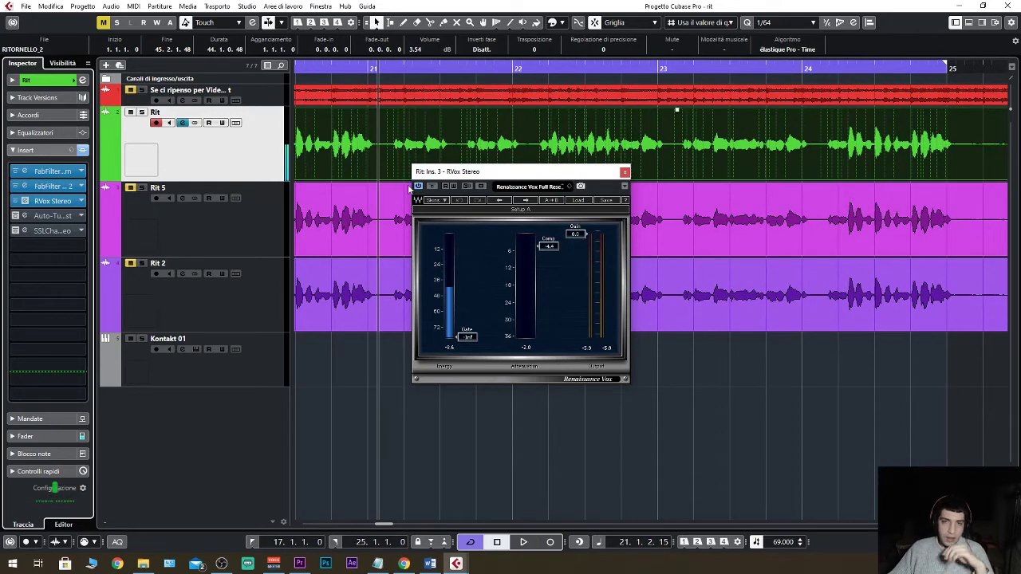
# Move the RVox window clear of the earlier vocal waveform and resume playback from bar 21
pyautogui.moveTo(573, 173); pyautogui.dragTo(728, 146)
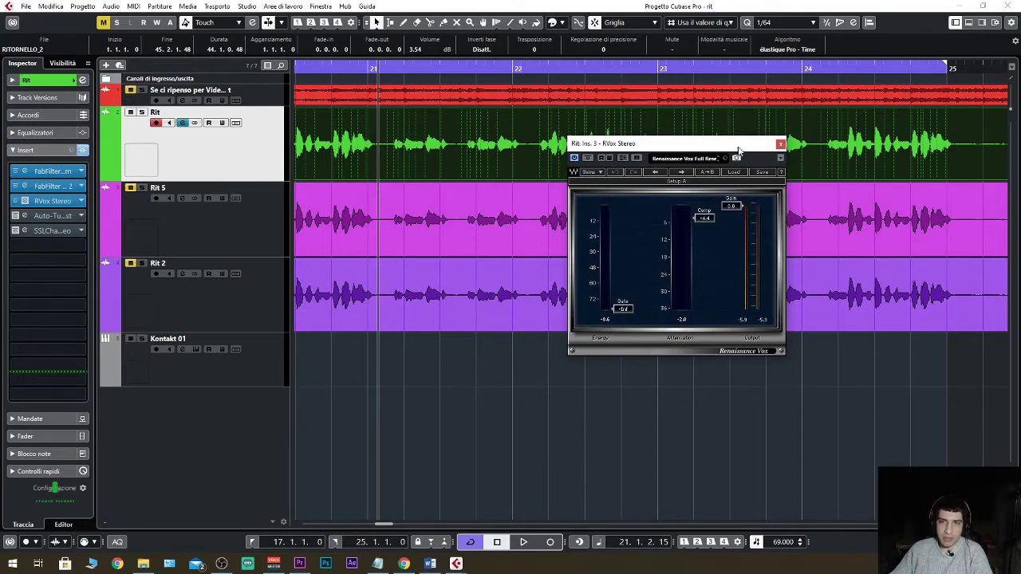
pyautogui.moveTo(718, 142); pyautogui.dragTo(801, 155)
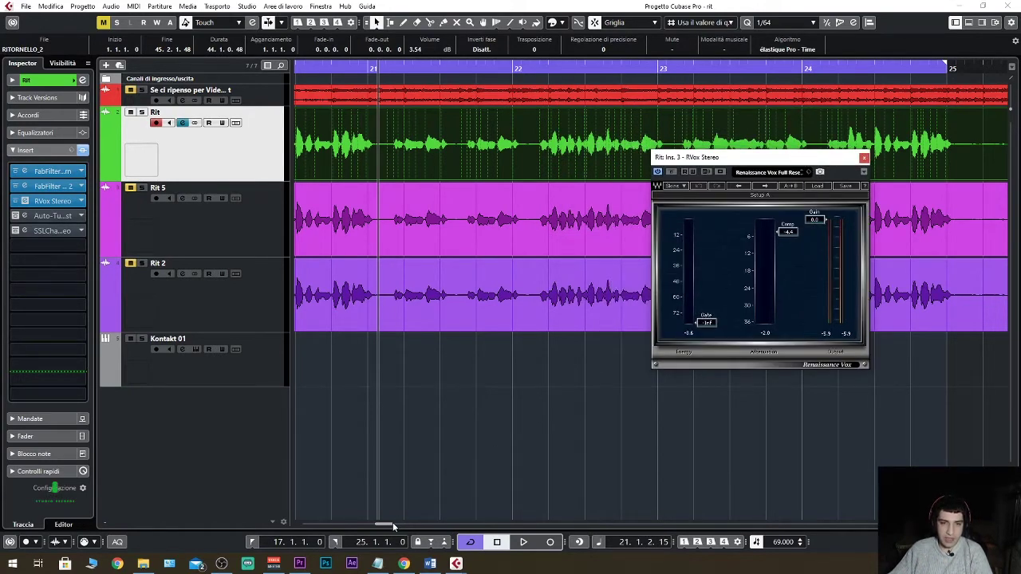
pyautogui.hscroll(-4, 393, 523)
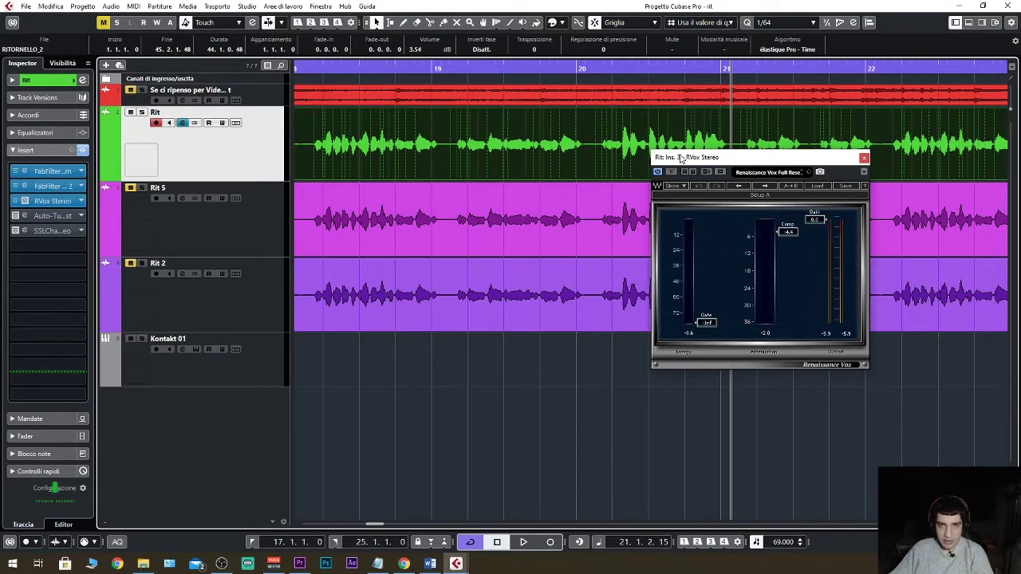
pyautogui.press('space')
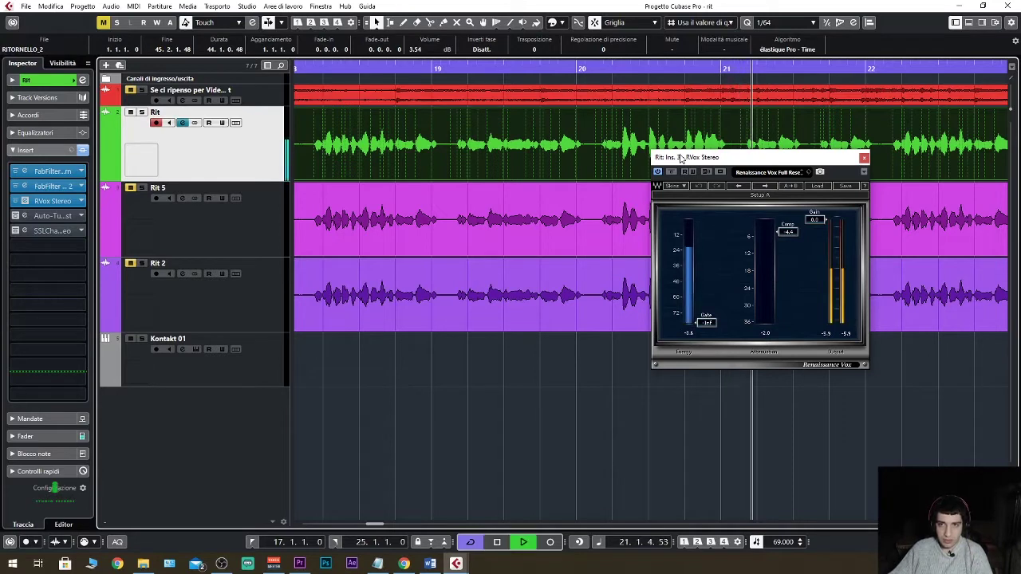
# Enable and open Auto-Tune Artist on Rit in place of the RVox window, and audition the tuned vocal
pyautogui.click(14, 215)
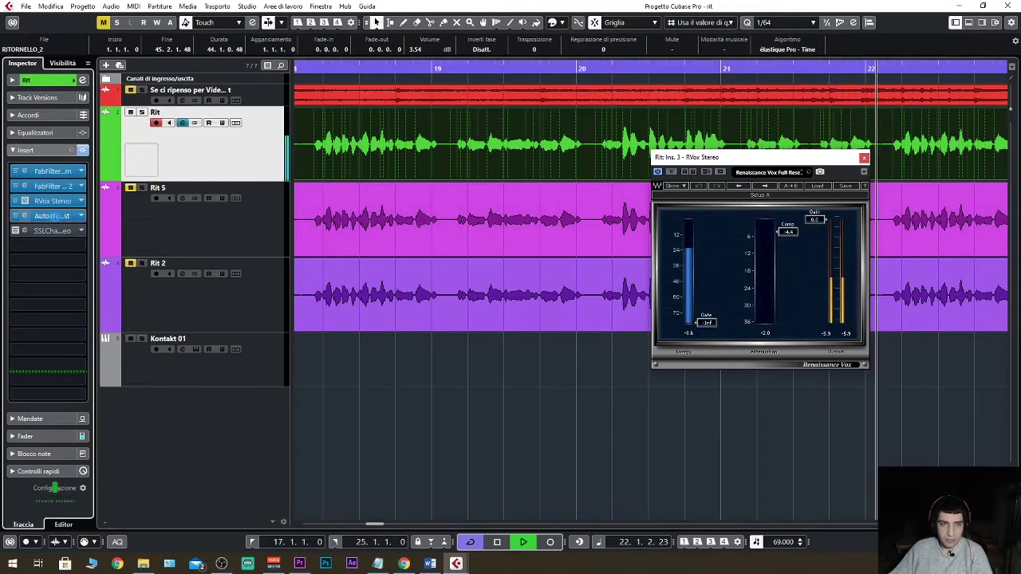
pyautogui.click(44, 216)
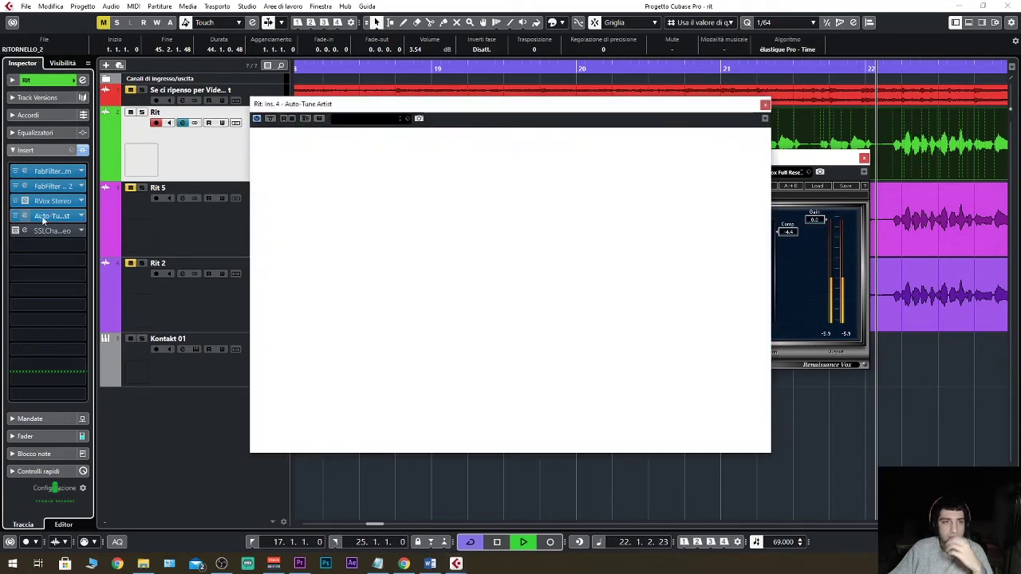
pyautogui.click(864, 158)
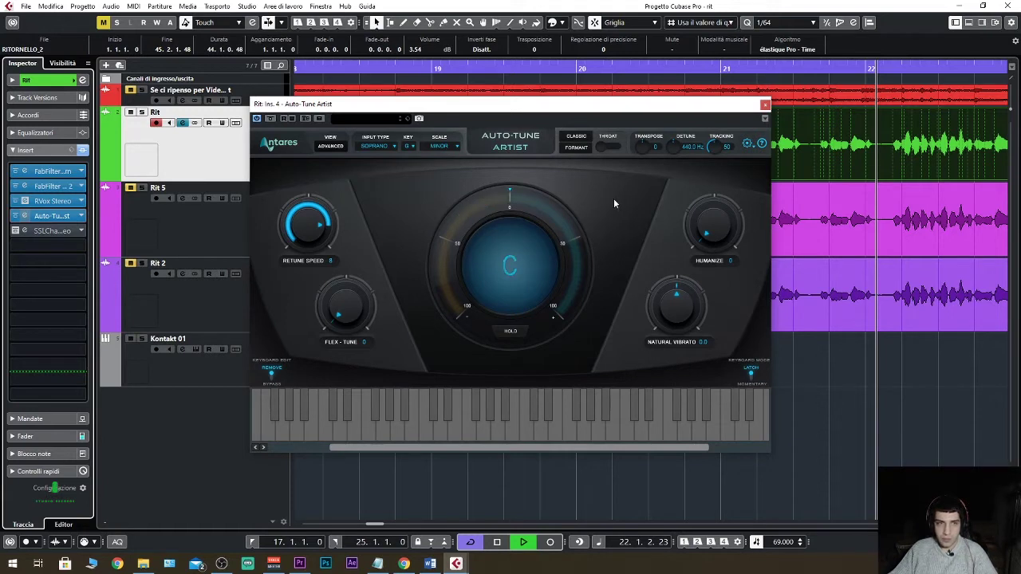
pyautogui.press('space')
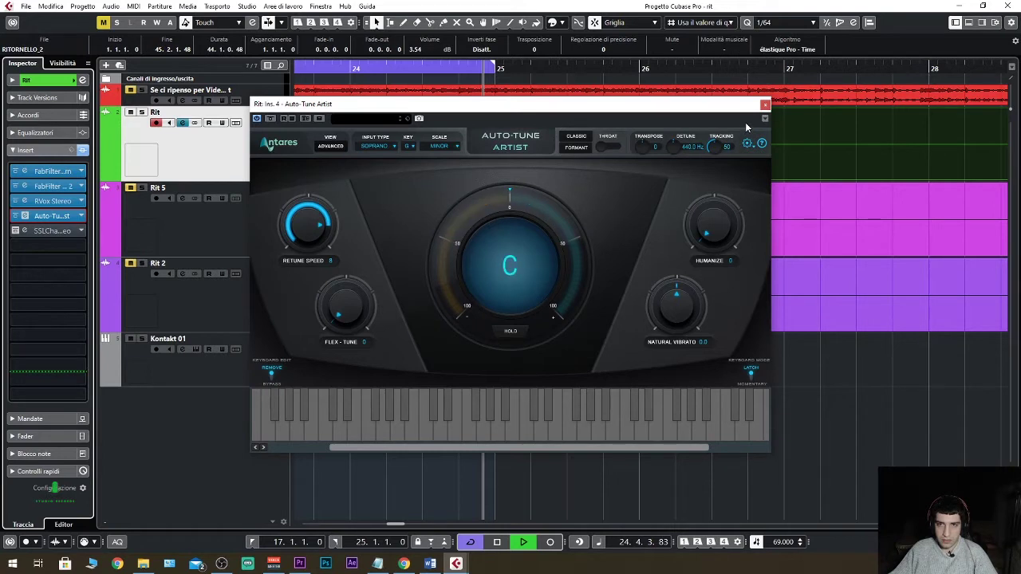
pyautogui.click(765, 105)
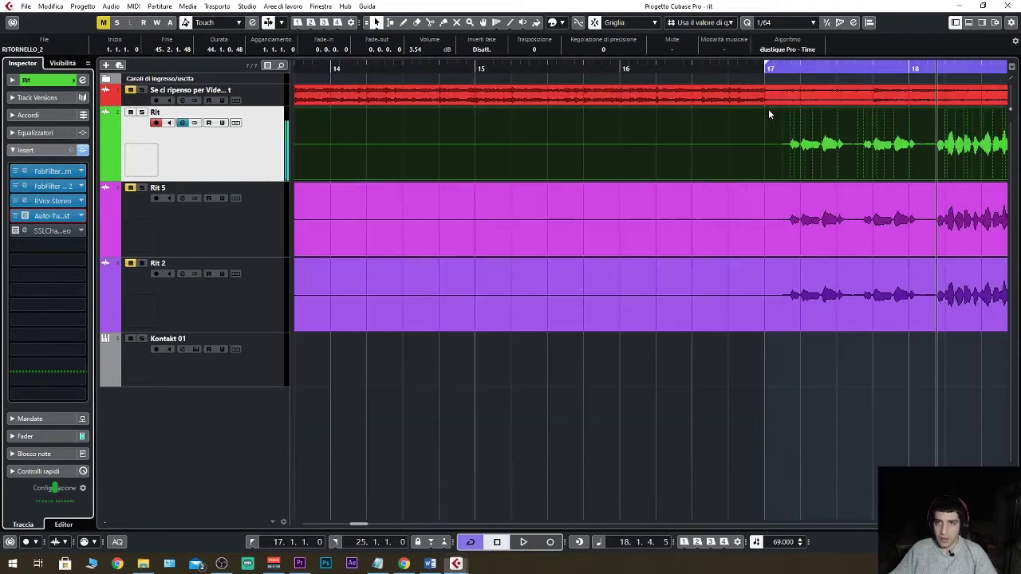
# Enable and open SSLChannel Stereo on Rit, touch up its compressor threshold, and audition the vocal
pyautogui.click(60, 232)
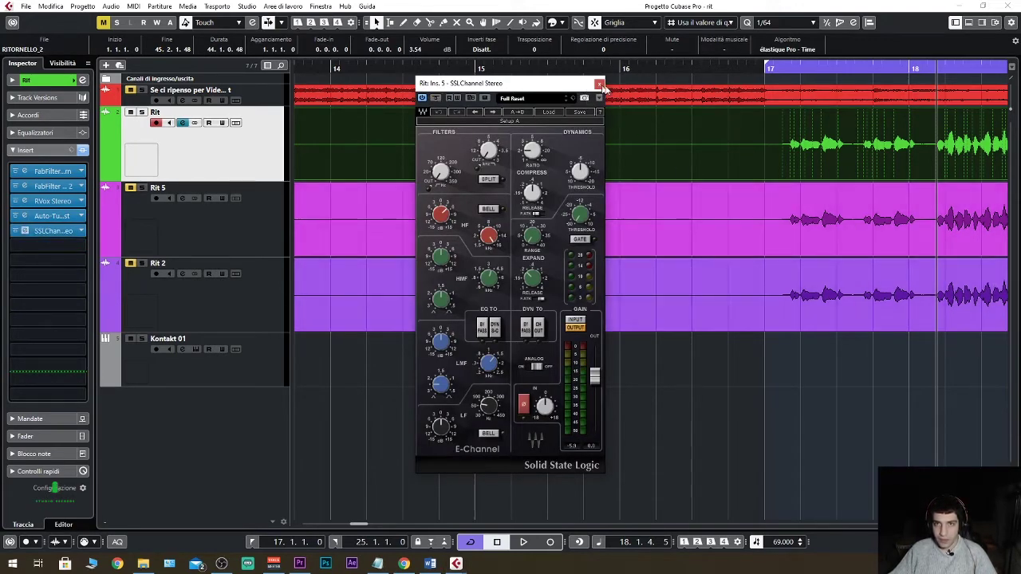
pyautogui.moveTo(591, 83); pyautogui.dragTo(705, 76)
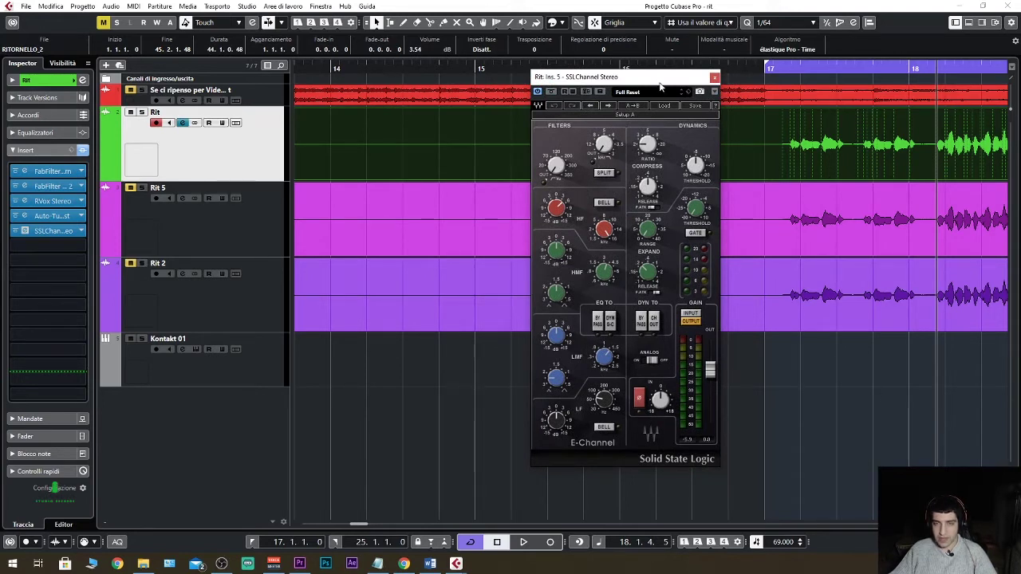
pyautogui.moveTo(696, 165); pyautogui.dragTo(677, 182)
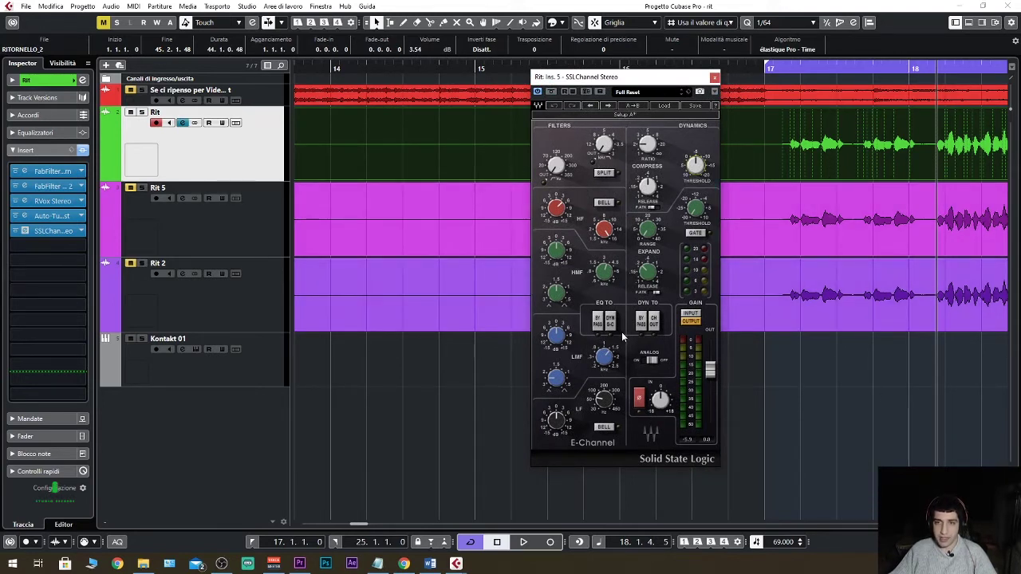
pyautogui.press('space')
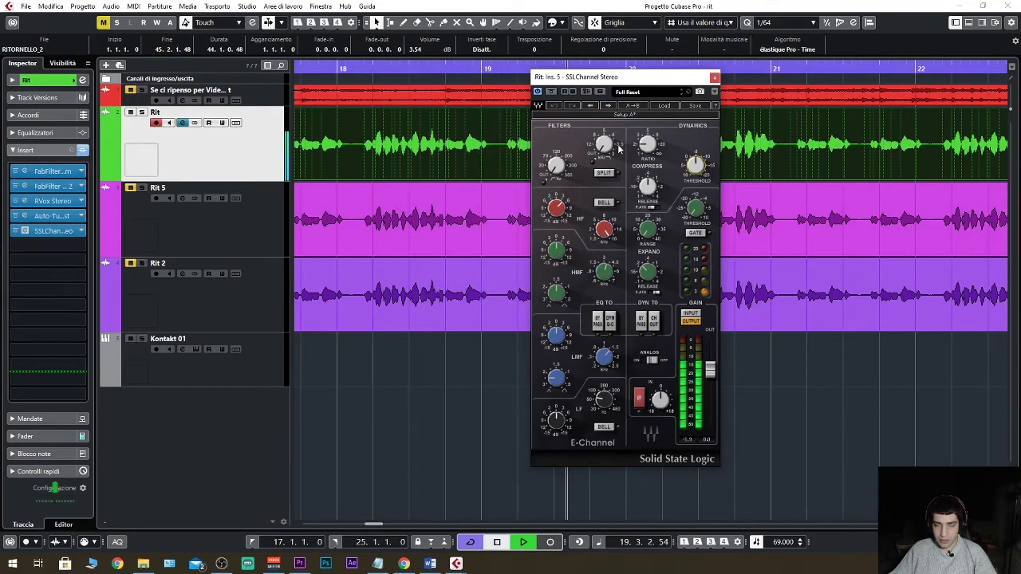
pyautogui.press('space')
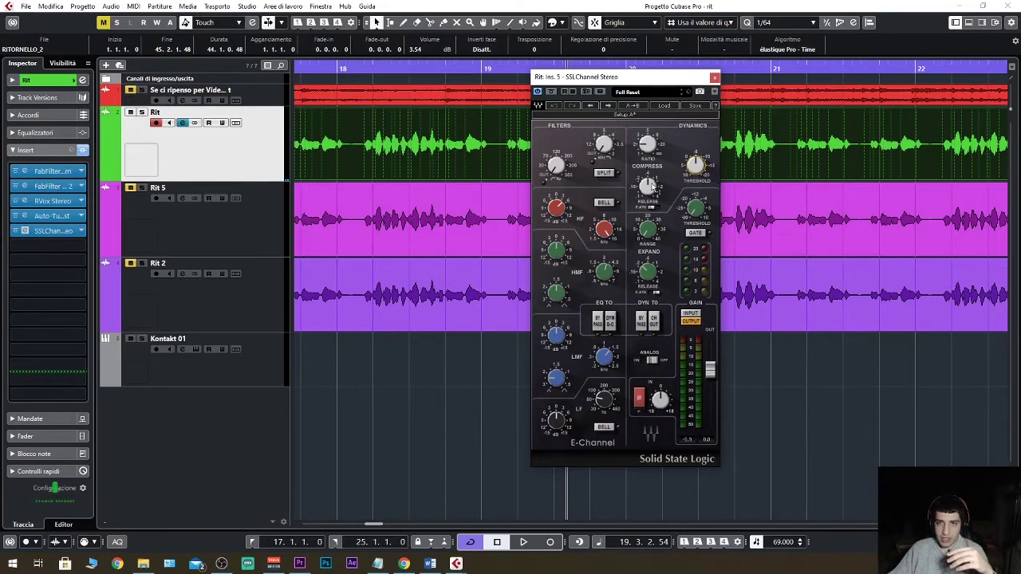
pyautogui.moveTo(649, 193)
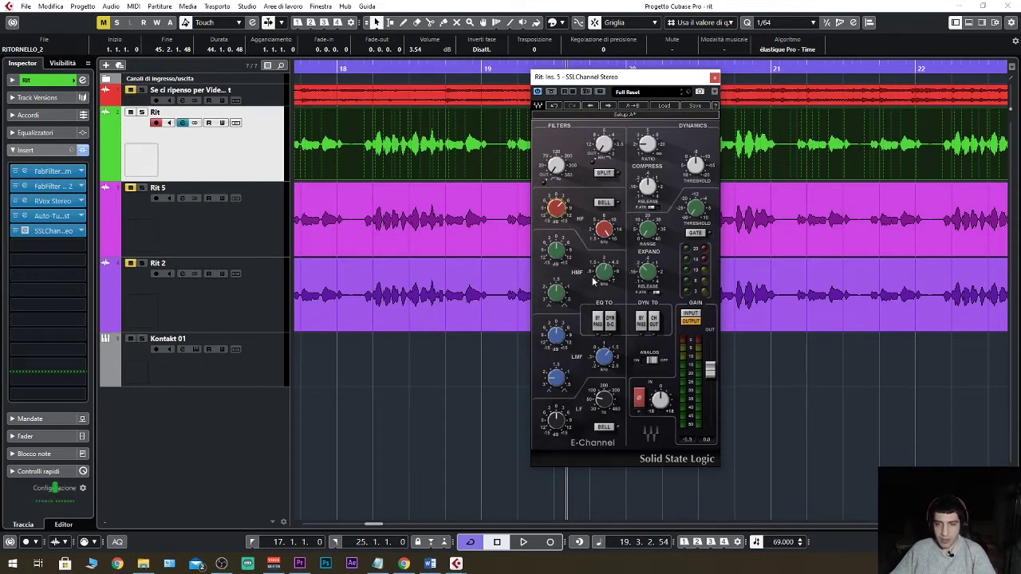
# Compare the Rit vocal with SSLChannel bypassed and active during playback, ending with it active and its window closed
pyautogui.press('space')
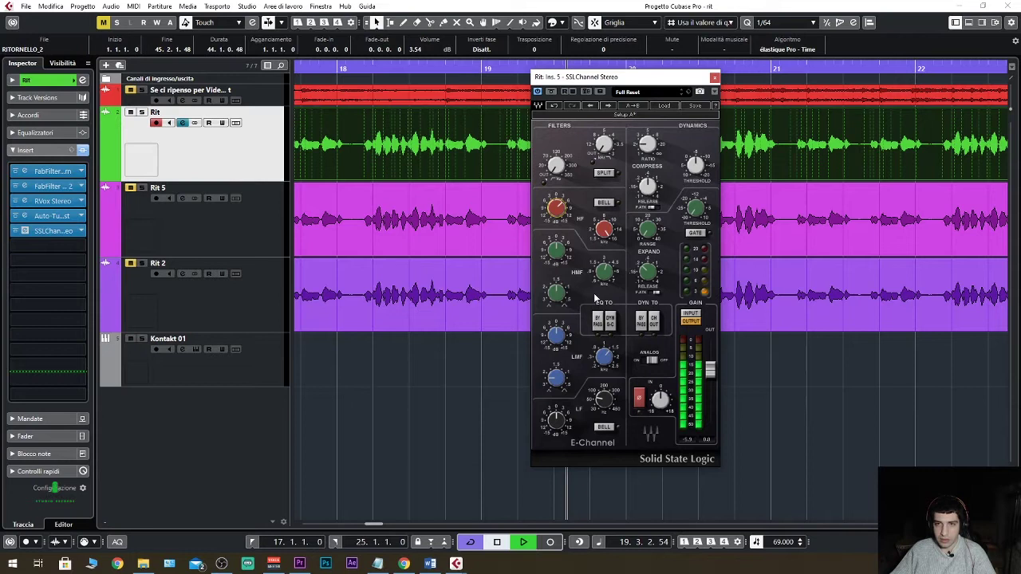
pyautogui.click(552, 93)
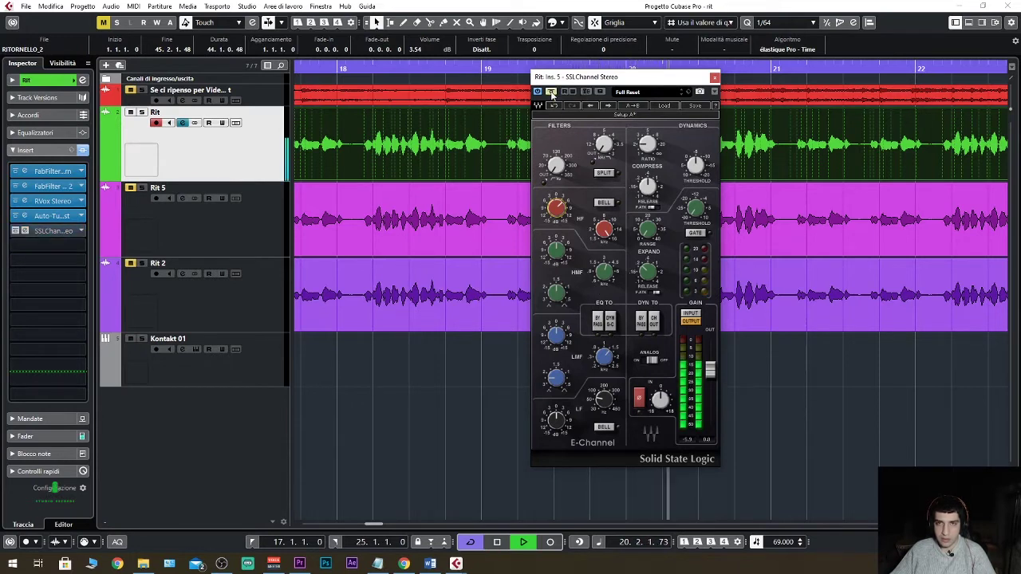
pyautogui.click(552, 93)
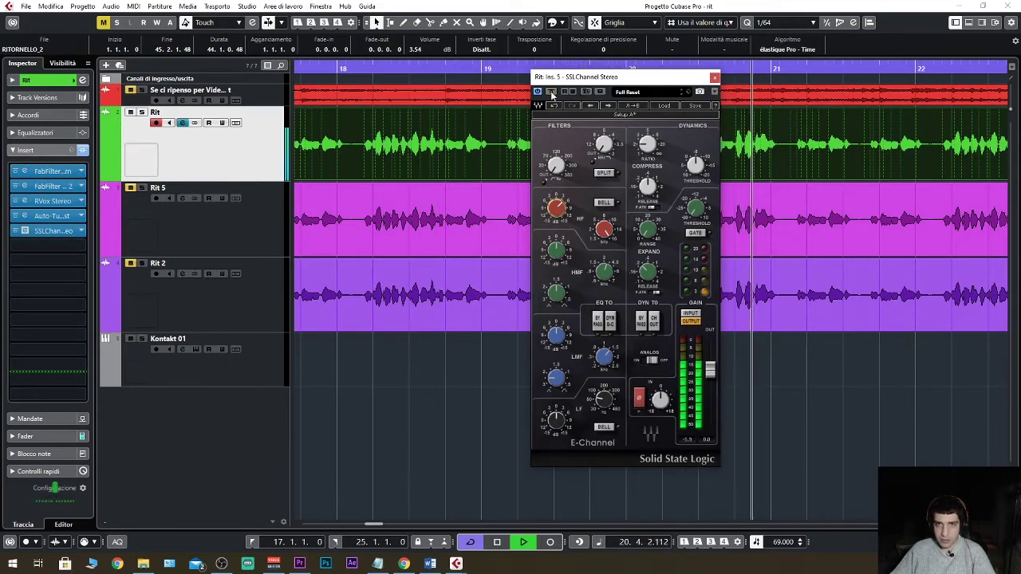
pyautogui.press('space')
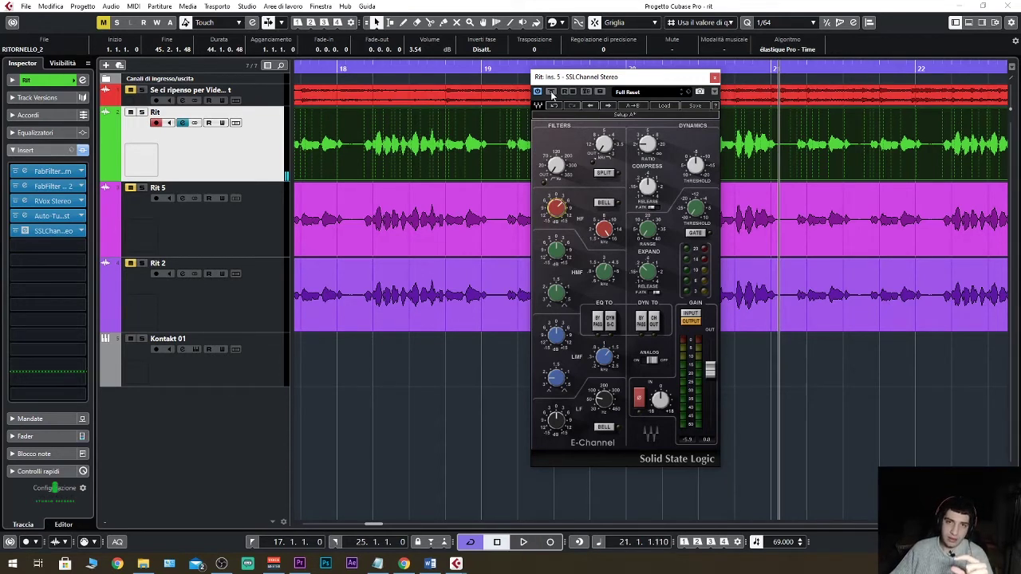
pyautogui.click(552, 93)
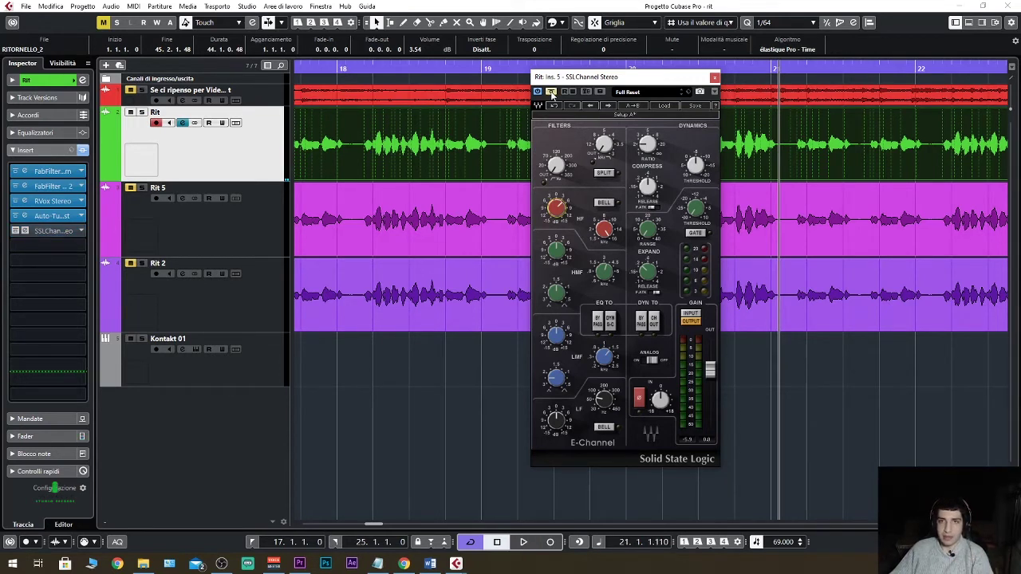
pyautogui.press('space')
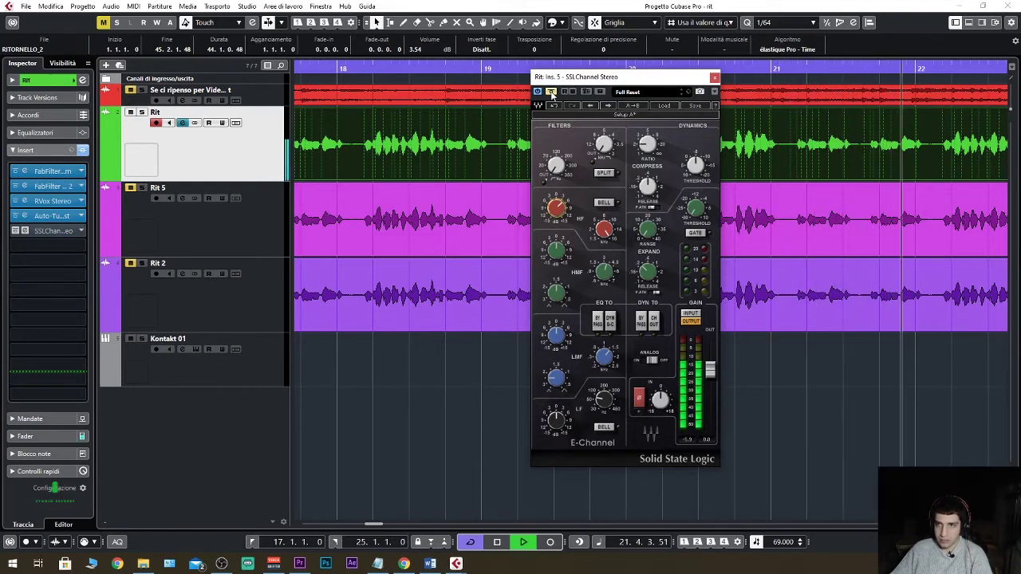
pyautogui.click(552, 93)
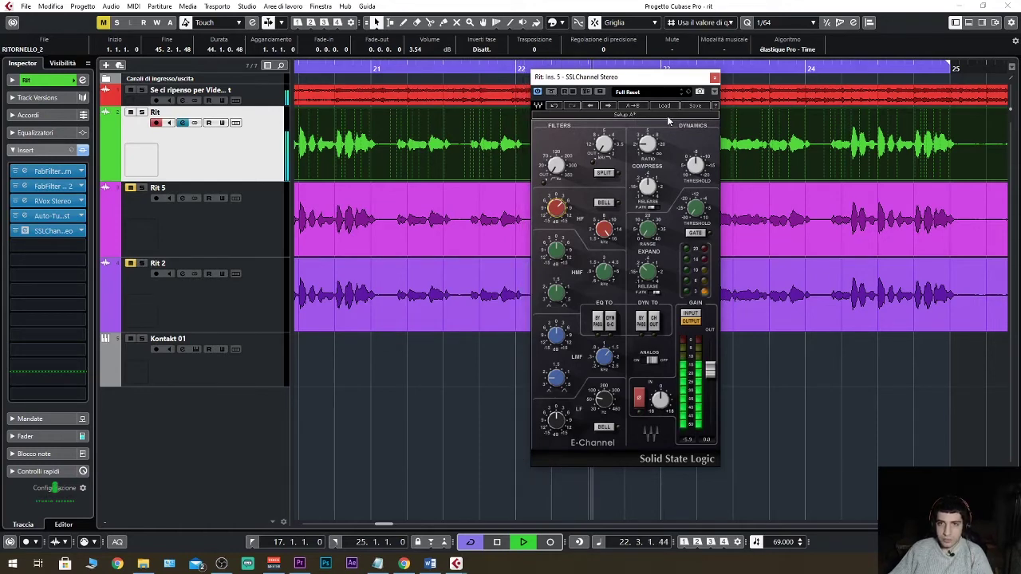
pyautogui.press('space')
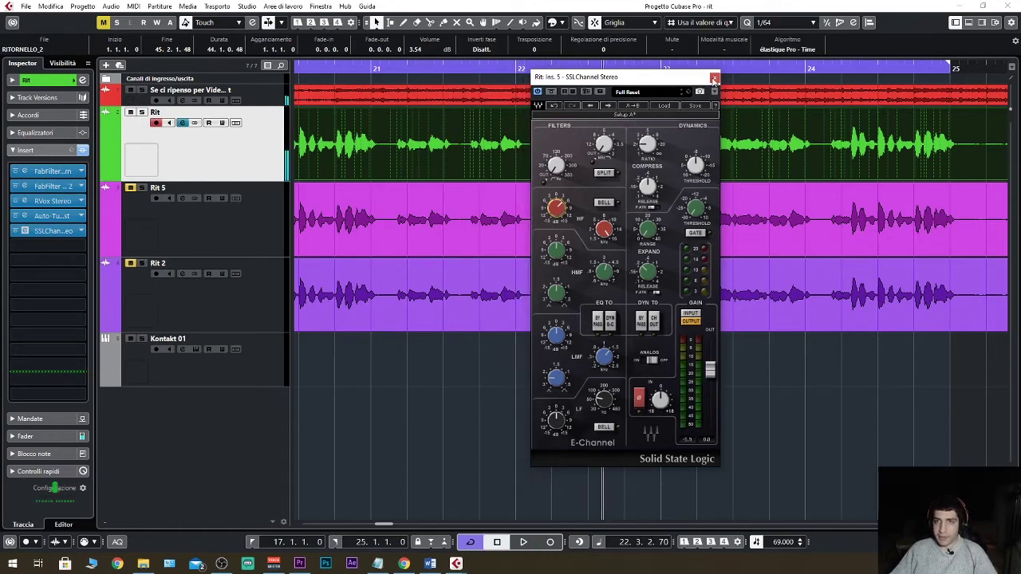
pyautogui.click(715, 77)
# Switch to the Rit 5 track and unmute it, with Rit and the Se ci ripenso backing track muted
pyautogui.click(237, 231)
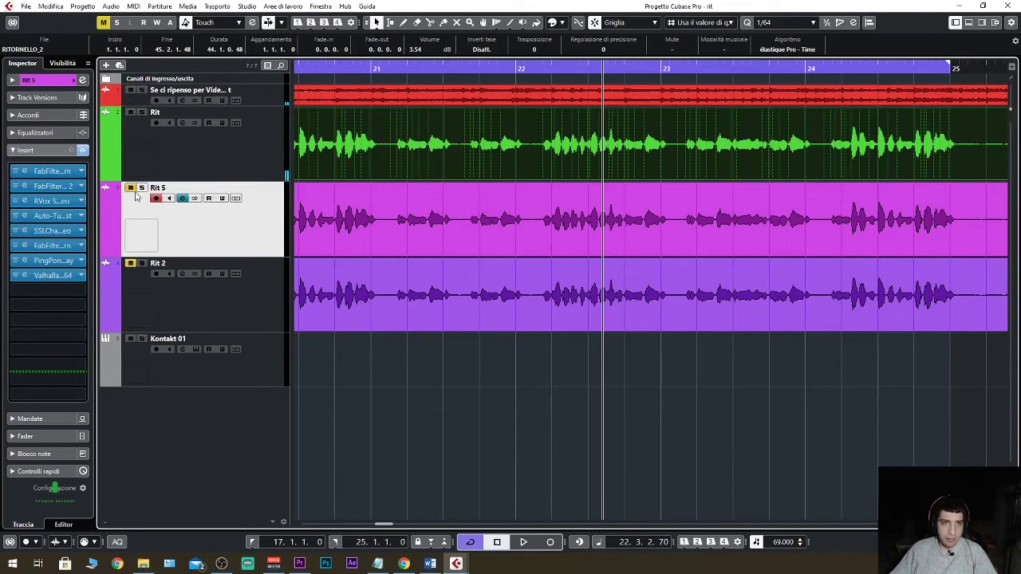
pyautogui.click(132, 113)
pyautogui.click(130, 90)
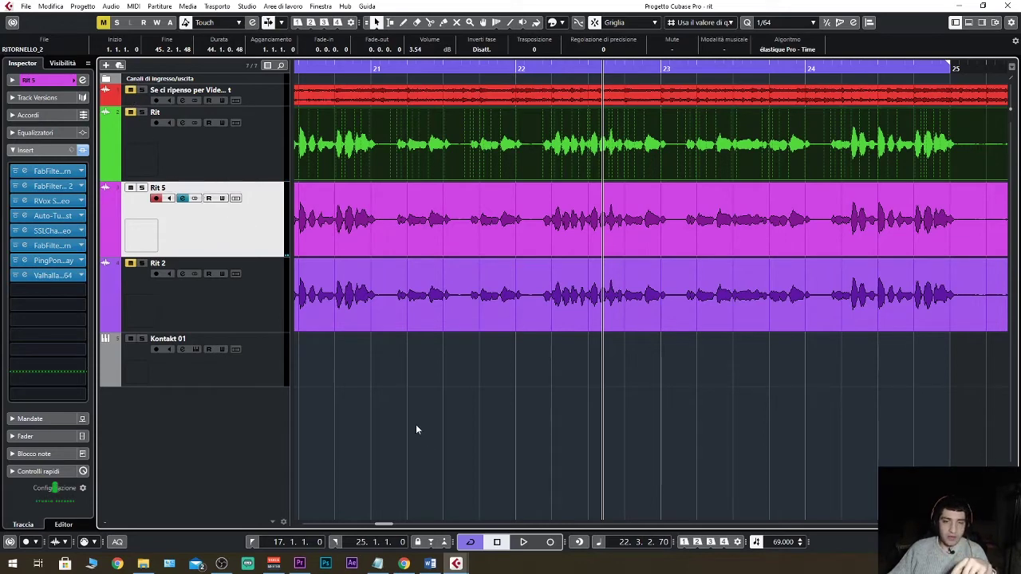
# Bypass the Valhalla reverb, PingPong delay and sixth-slot FabFilter Saturn inserts on Rit 5
pyautogui.moveTo(387, 525); pyautogui.dragTo(369, 519)
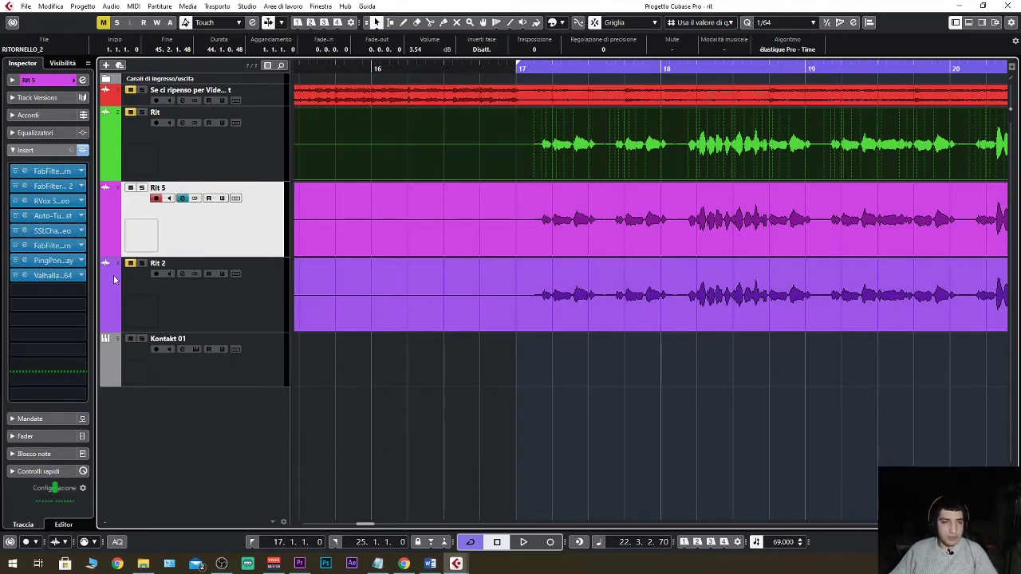
pyautogui.click(15, 276)
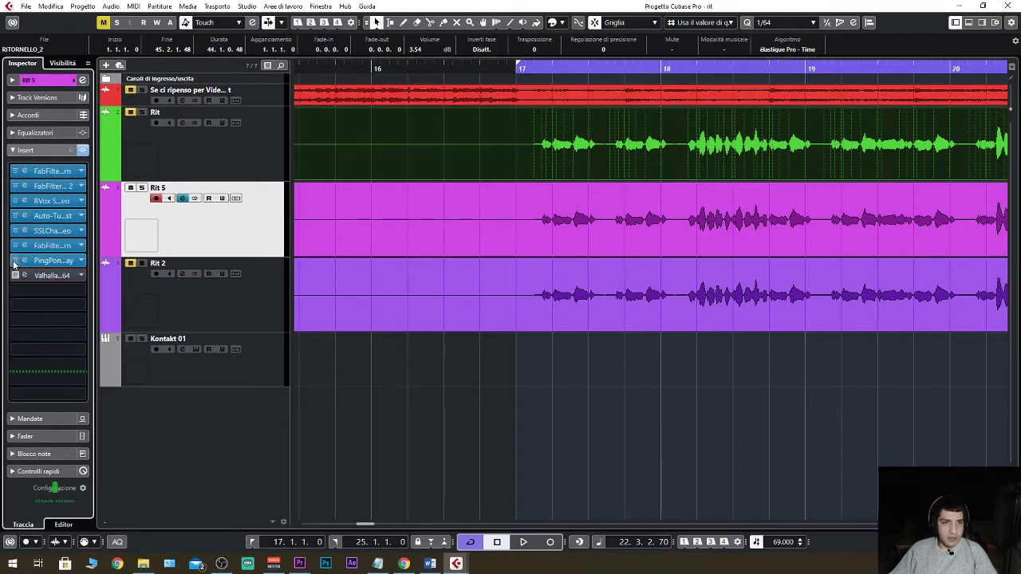
pyautogui.click(16, 261)
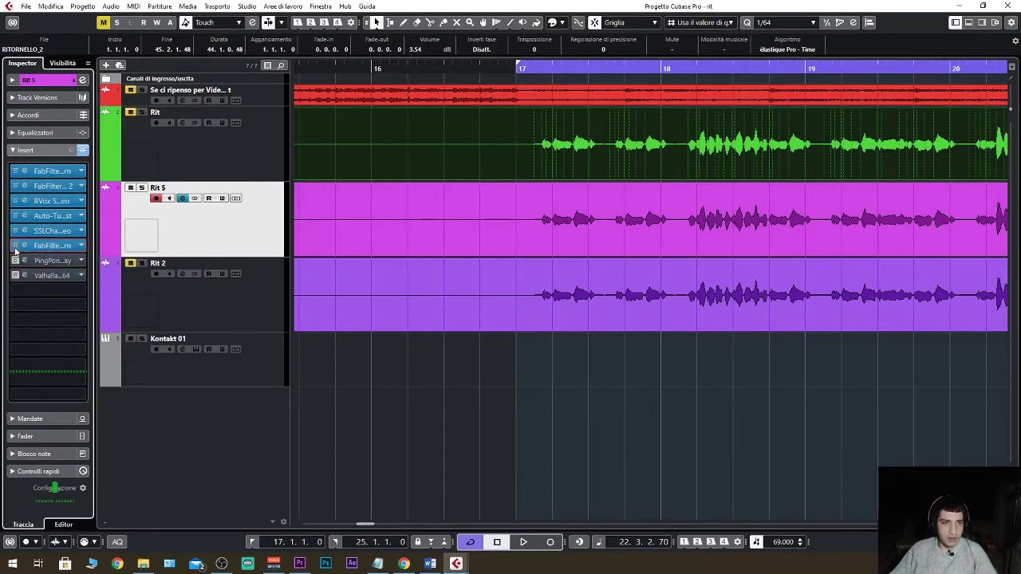
pyautogui.click(15, 246)
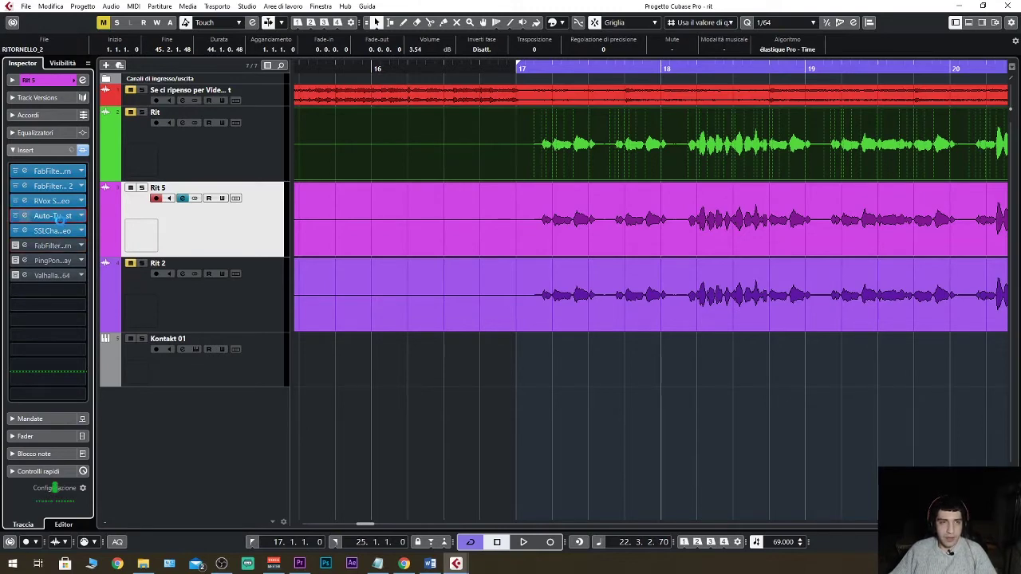
# Open Auto-Tune Artist on Rit 5 and audition the vocal while examining its Transpose setting
pyautogui.click(56, 217)
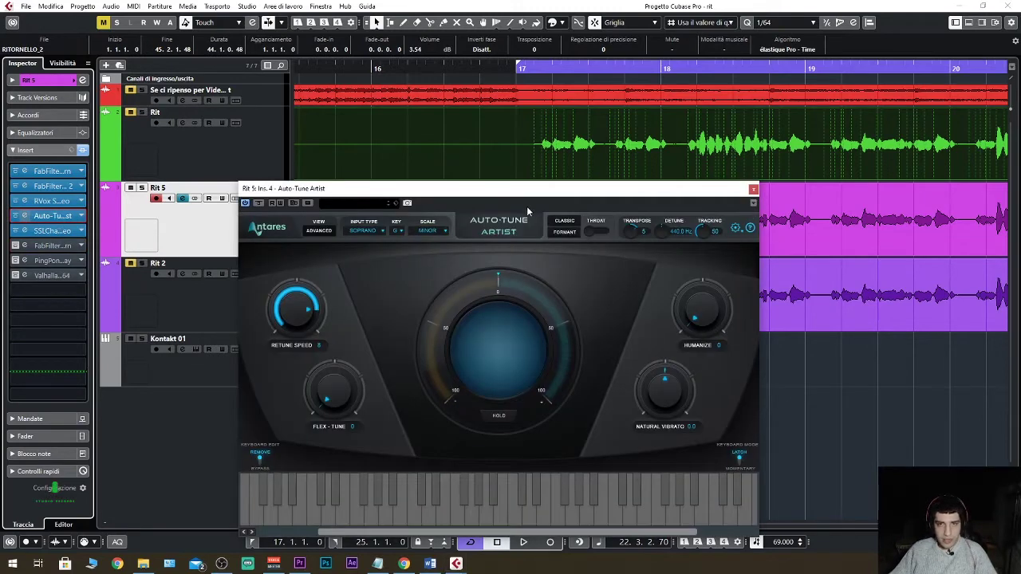
pyautogui.moveTo(544, 193); pyautogui.dragTo(597, 98)
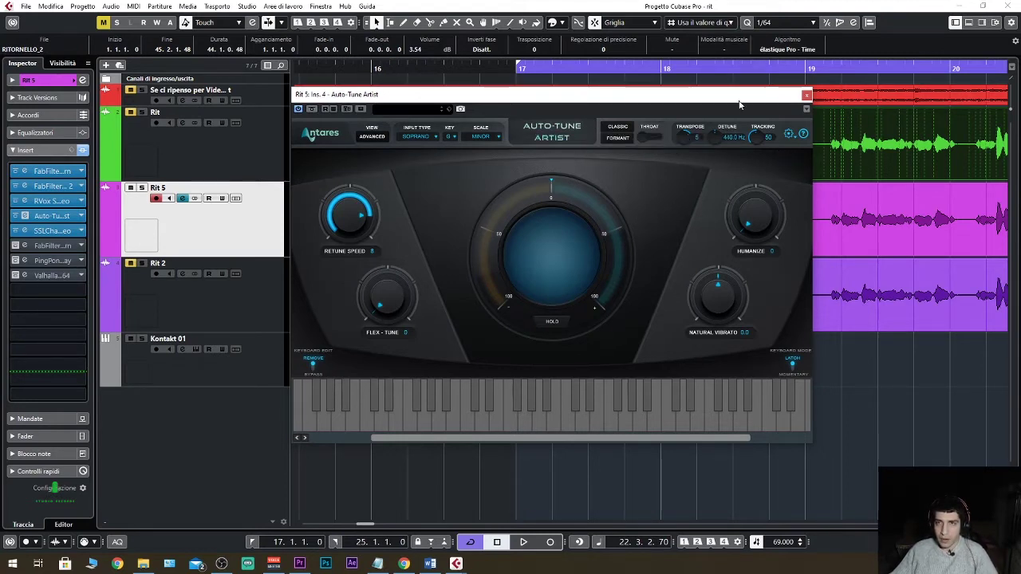
pyautogui.moveTo(739, 105); pyautogui.dragTo(774, 86)
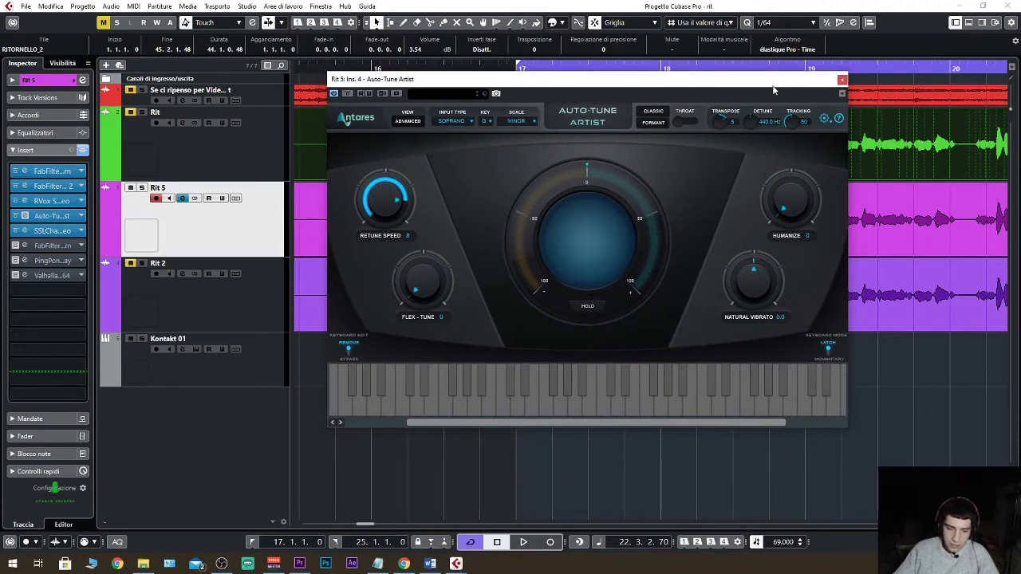
pyautogui.press('space')
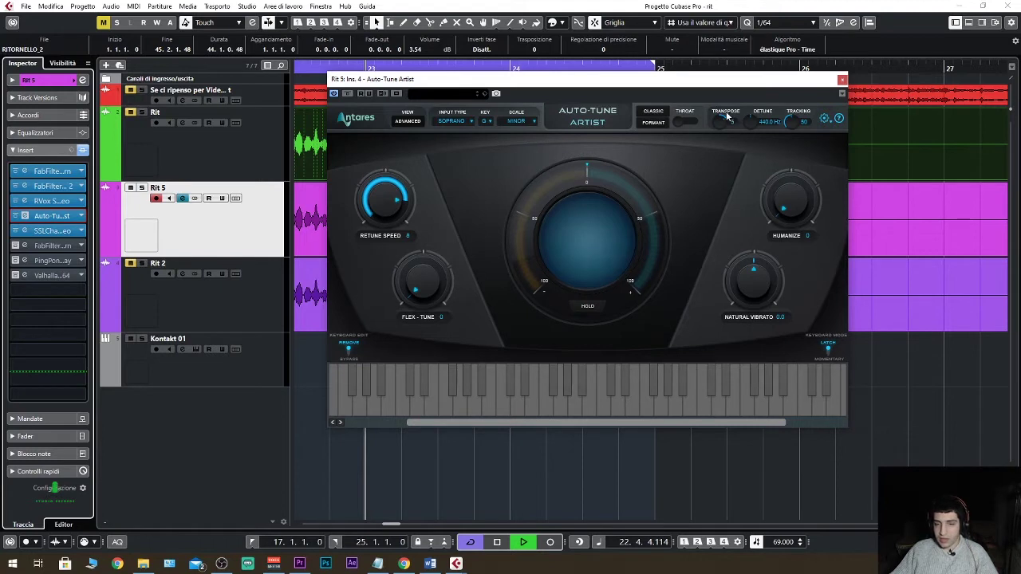
pyautogui.press('space')
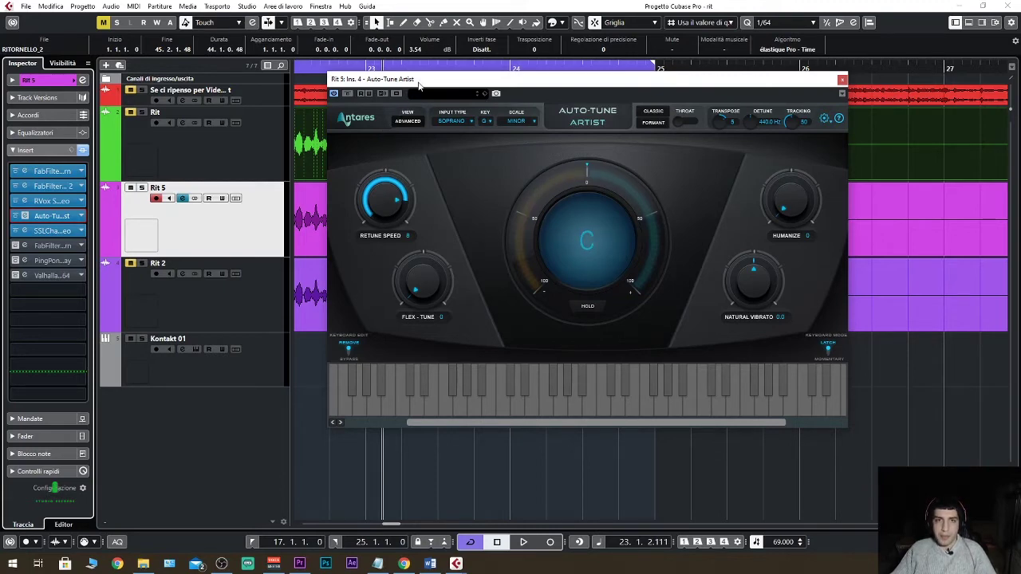
# Move the Auto-Tune window clear of the early waveforms, replay Rit 5 briefly, and deselect all events
pyautogui.moveTo(436, 79); pyautogui.dragTo(571, 126)
pyautogui.press('space')
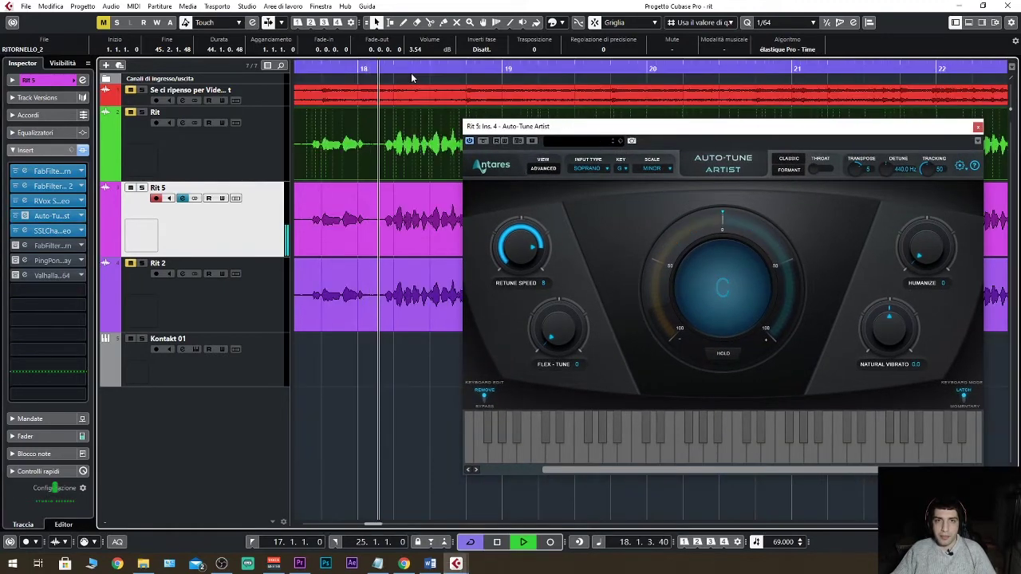
pyautogui.press('space')
pyautogui.hotkey('ctrl', 'shift', 'a')
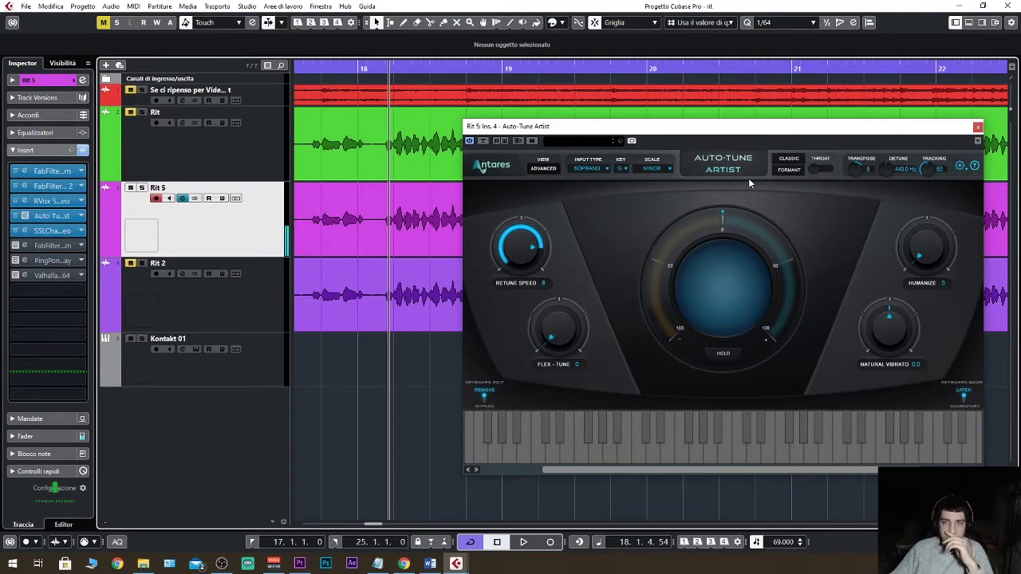
# Open the sixth-slot FabFilter Saturn on Rit 5, reposition its window, and close Auto-Tune Artist
pyautogui.click(54, 247)
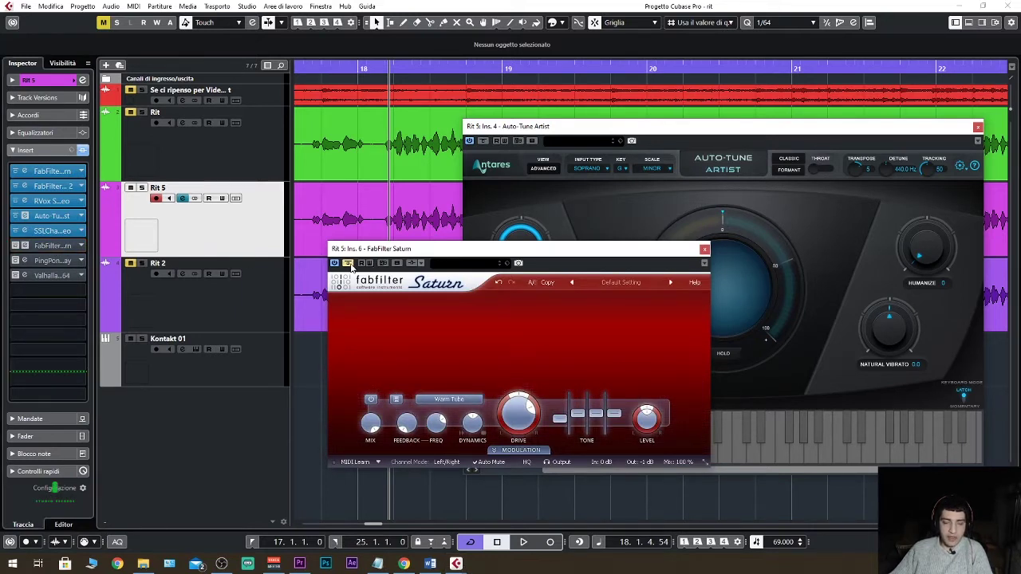
pyautogui.moveTo(635, 250); pyautogui.dragTo(557, 238)
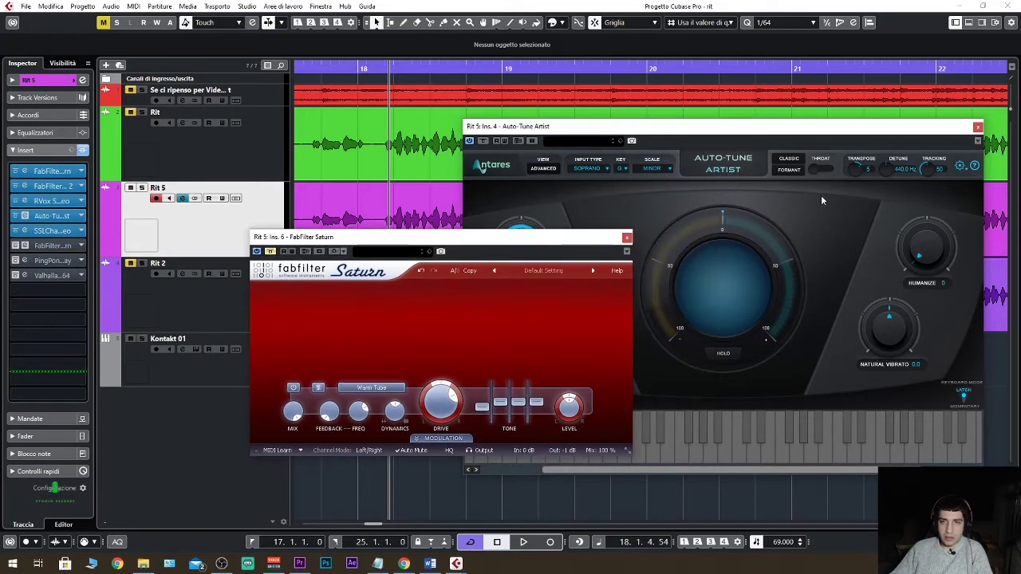
pyautogui.click(978, 127)
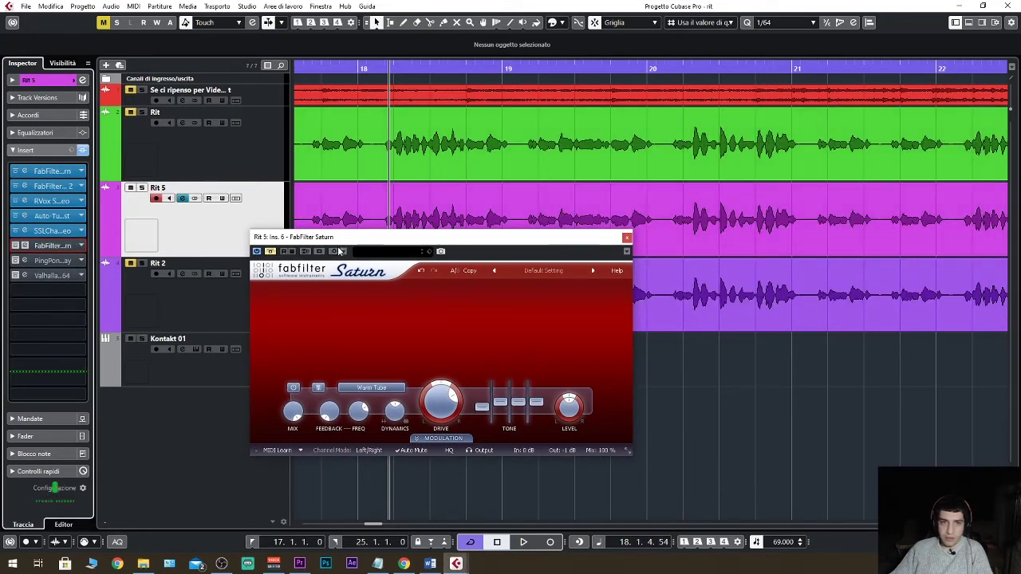
# Reactivate the sixth-slot FabFilter Saturn on Rit 5 and audition the vocal in short passes
pyautogui.click(271, 251)
pyautogui.press('space')
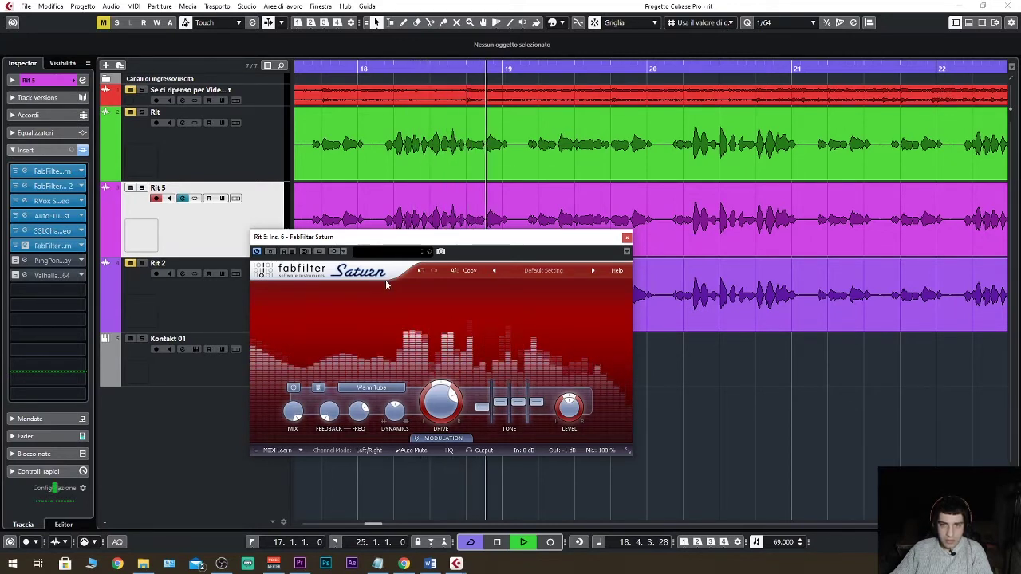
pyautogui.press('space')
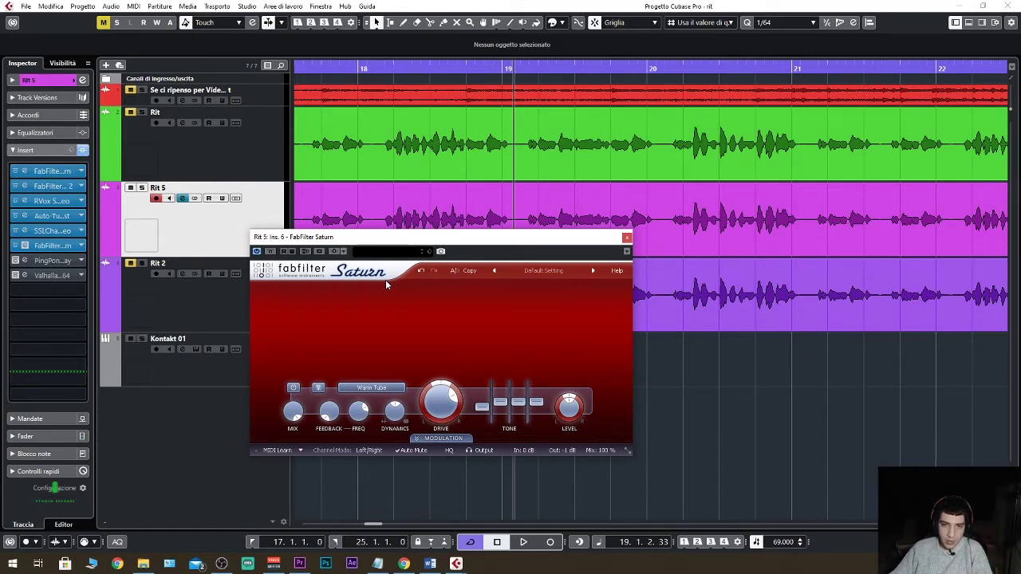
pyautogui.press('space')
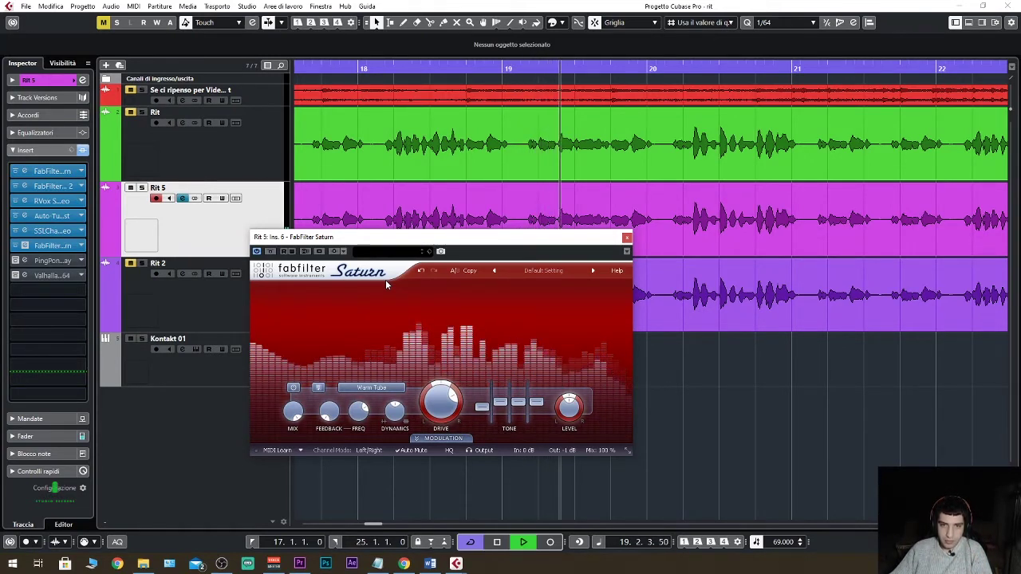
pyautogui.press('space')
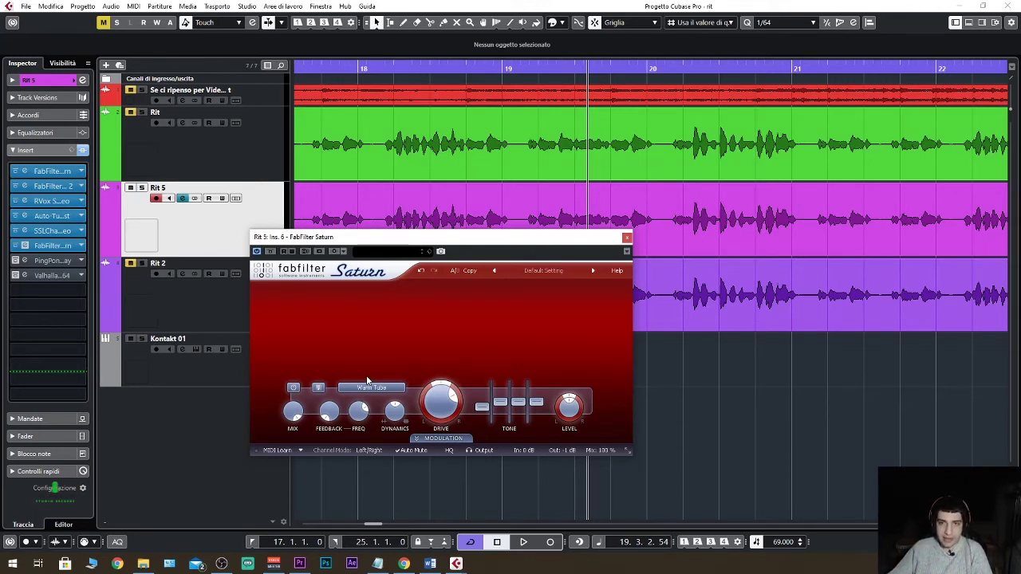
# Audition Rit 5 with the PingPong delay insert re-enabled and close the FabFilter Saturn window
pyautogui.press('space')
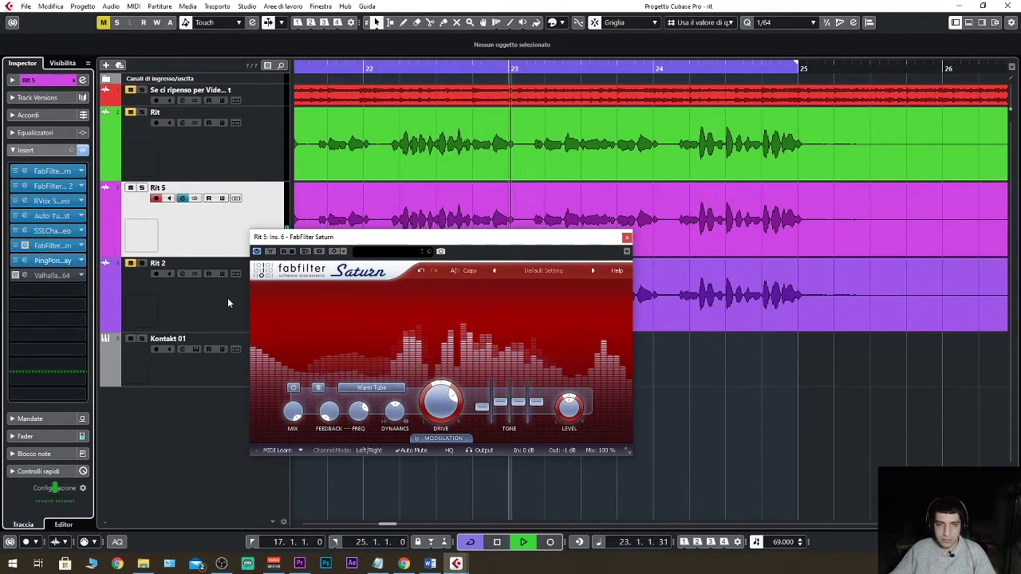
pyautogui.click(627, 237)
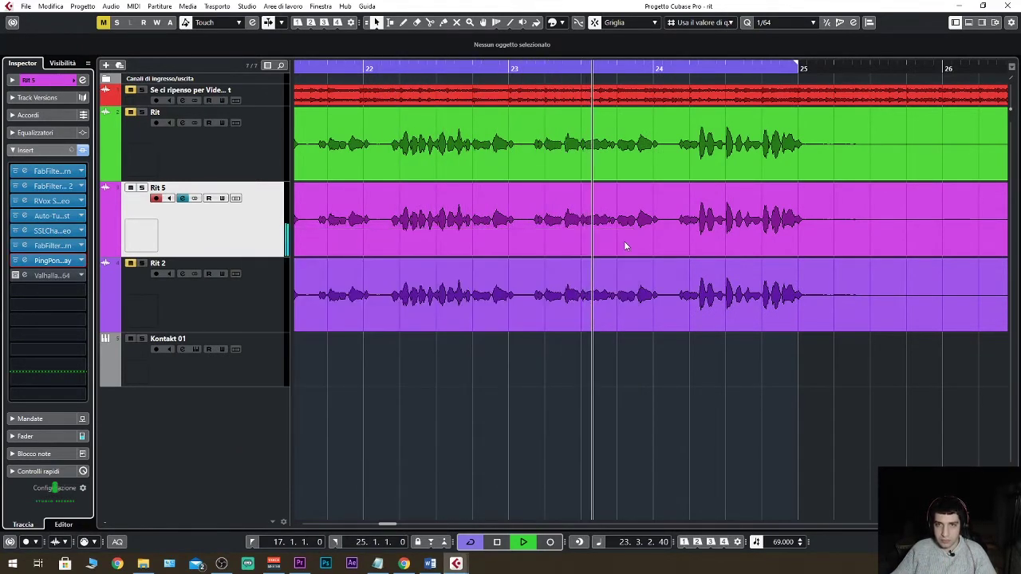
pyautogui.press('space')
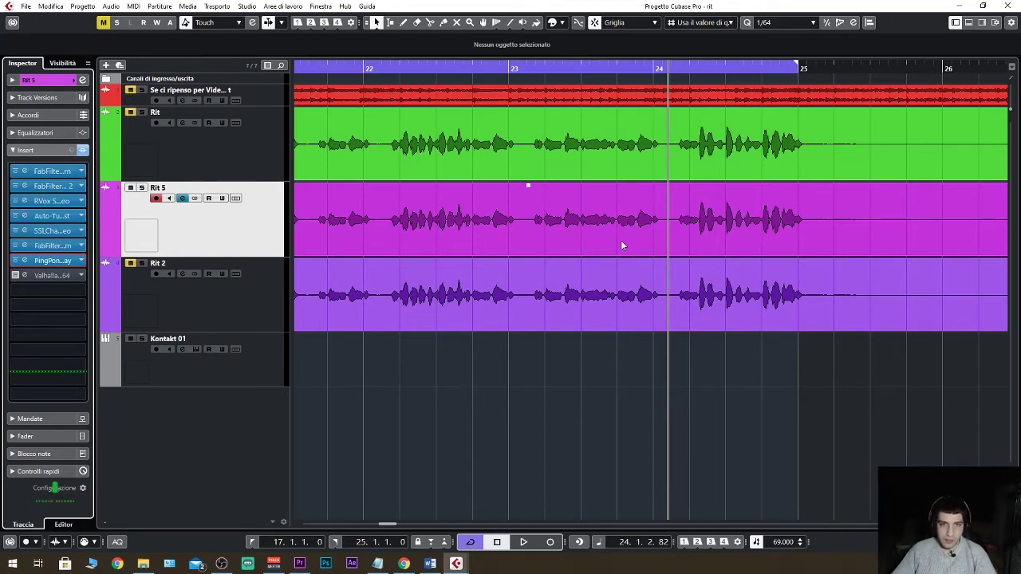
# Reactivate ValhallaVintageVerb on Rit 5 and audition the vocal with its settings open, closing the reverb window at the end
pyautogui.click(13, 279)
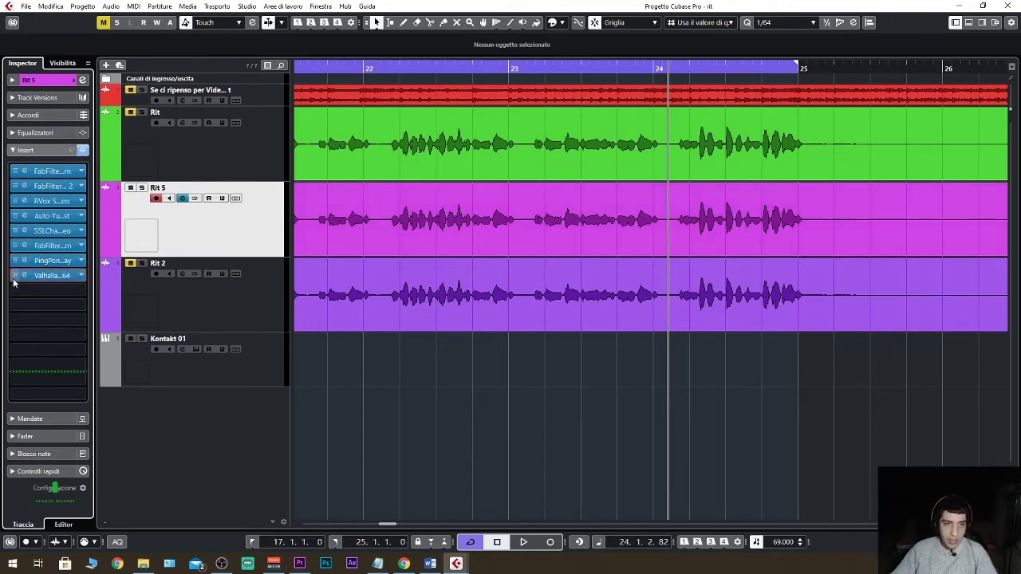
pyautogui.doubleClick(64, 277)
pyautogui.press('space')
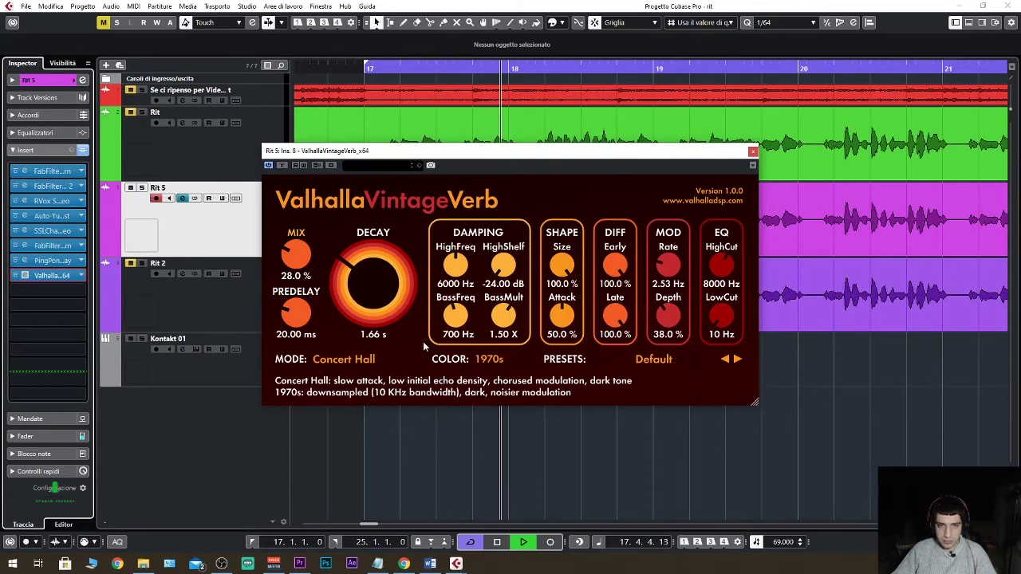
pyautogui.press('space')
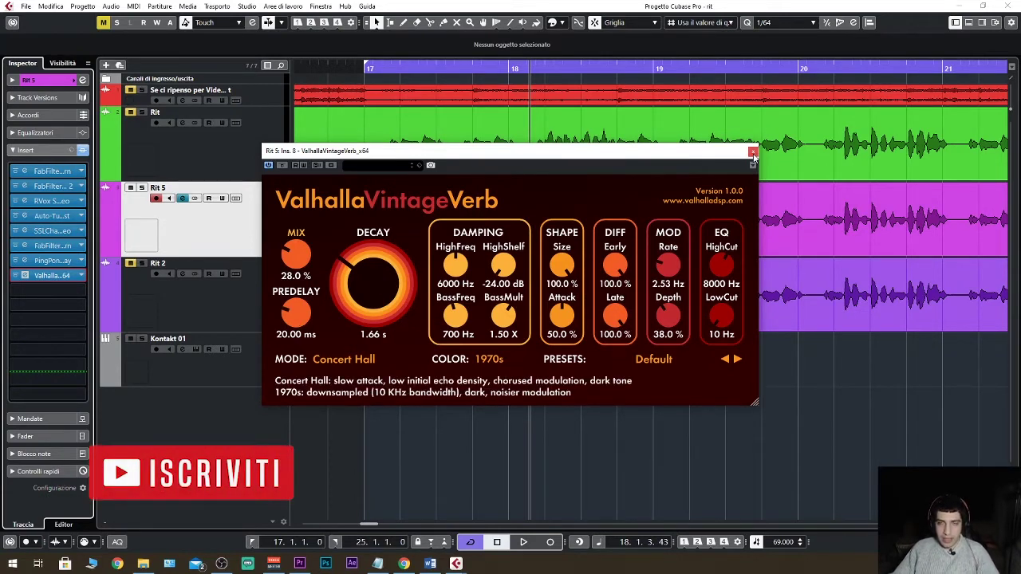
pyautogui.click(754, 152)
# Solo the Rit 2 track and bypass its Valhalla reverb and sixth-slot FabFilter Saturn inserts
pyautogui.click(236, 291)
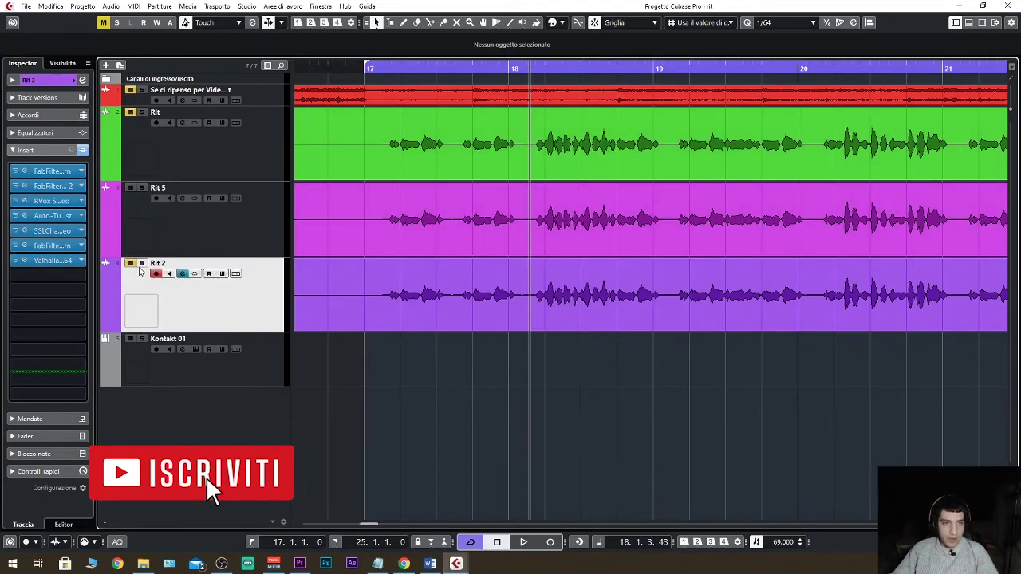
pyautogui.click(141, 264)
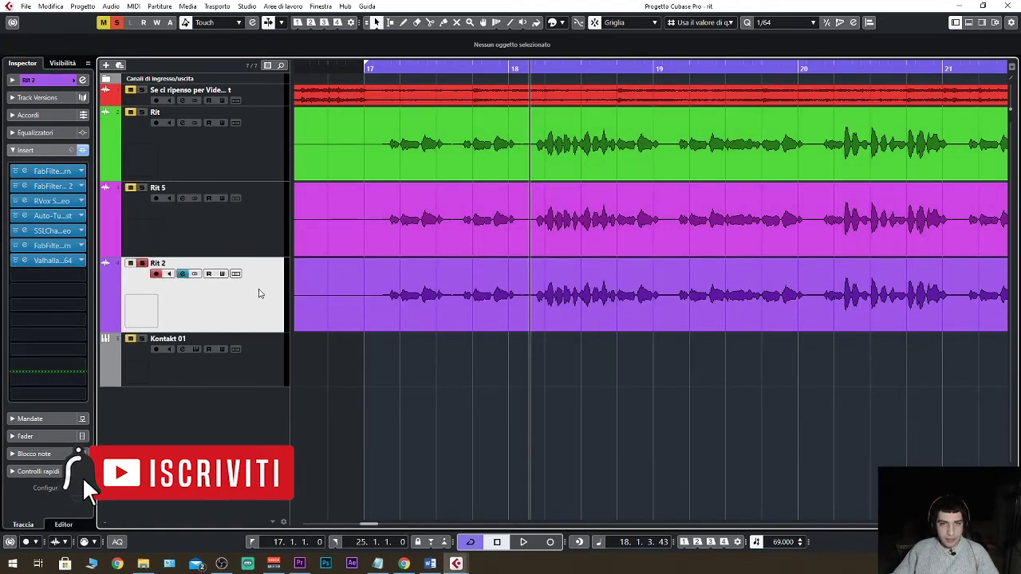
pyautogui.click(15, 260)
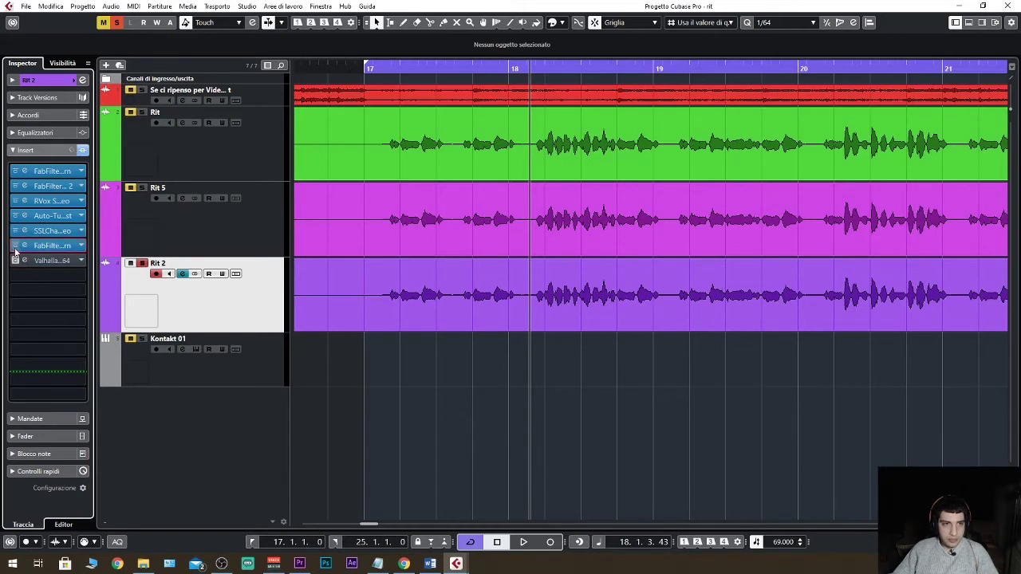
pyautogui.click(15, 246)
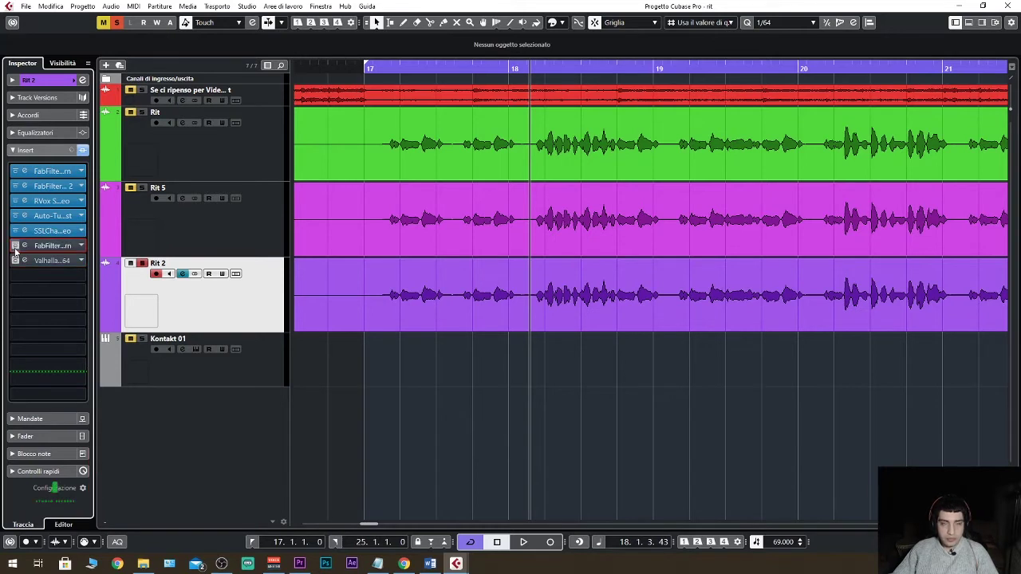
# Examine the Transpose setting in Rit 2's Auto-Tune Artist, and solo the Kontakt 01 instrument track
pyautogui.click(53, 215)
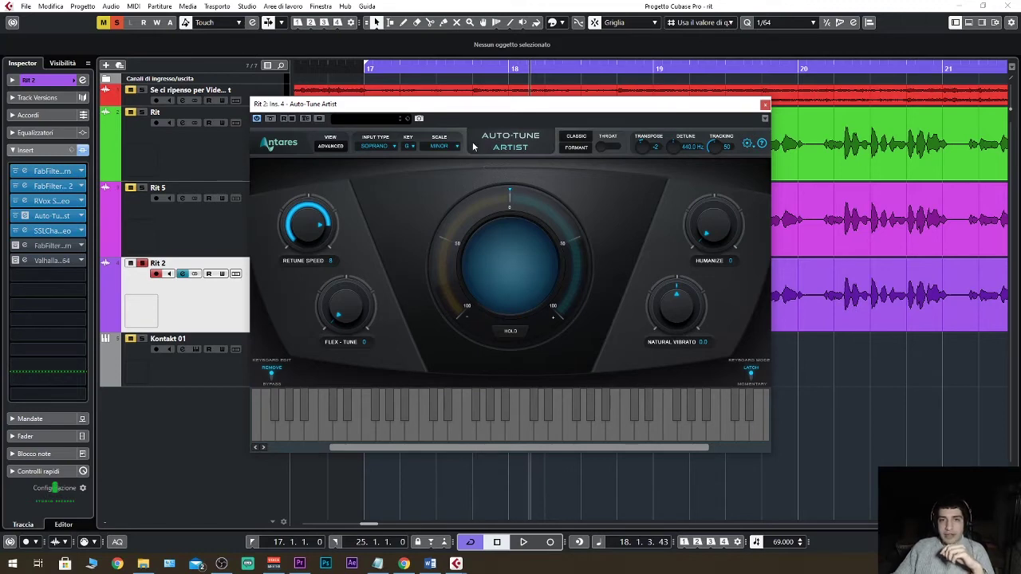
pyautogui.click(765, 105)
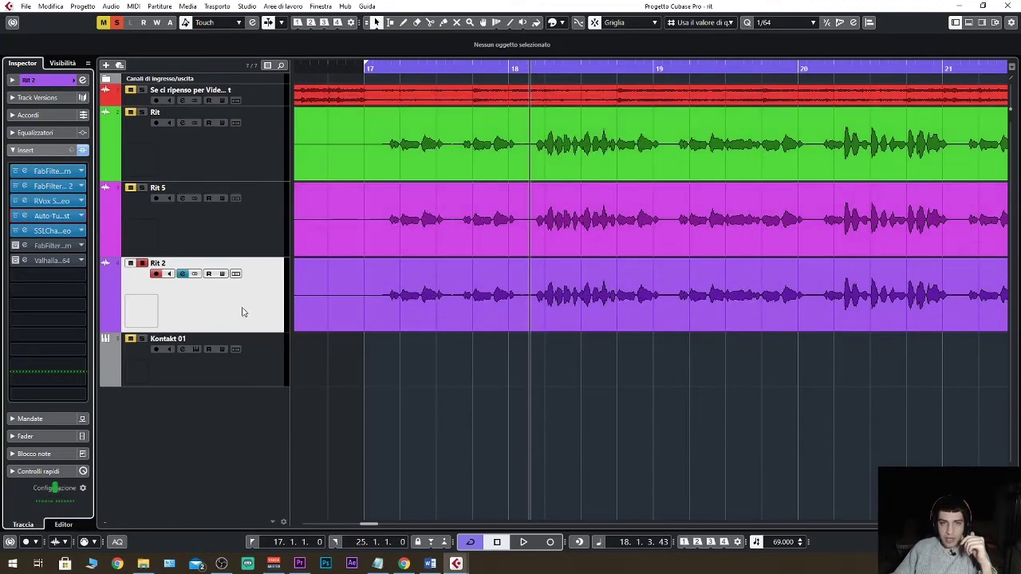
pyautogui.click(271, 365)
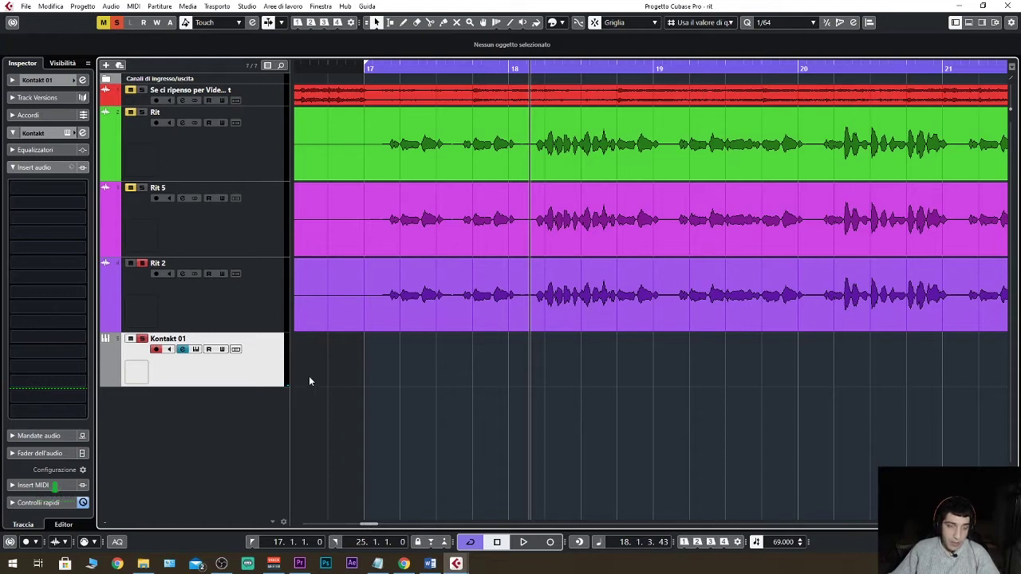
pyautogui.click(259, 326)
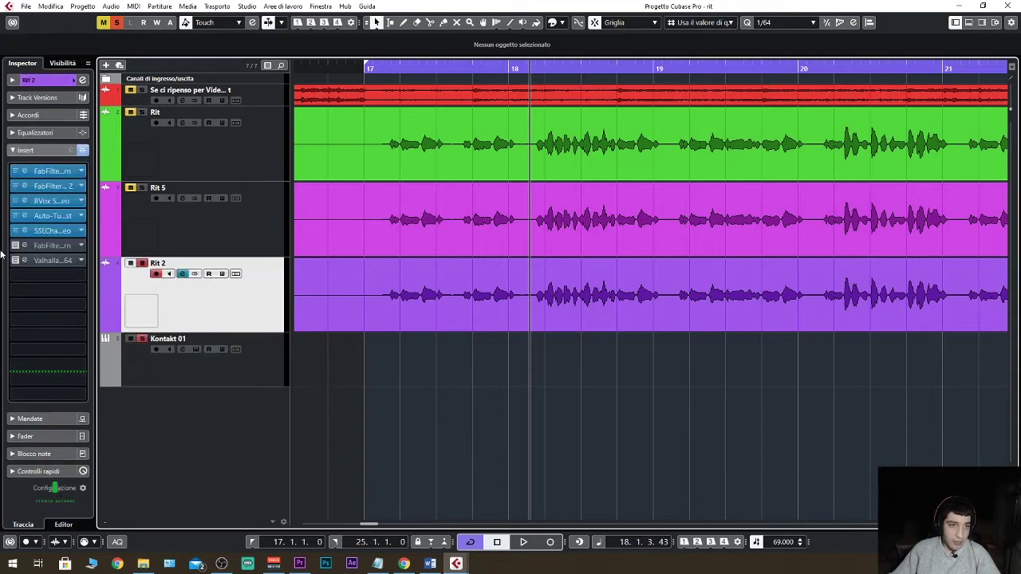
# Reopen Auto-Tune Artist on Rit 2, move its window clear of the track list, and play Rit 2 together with the soloed Rit 5
pyautogui.click(56, 217)
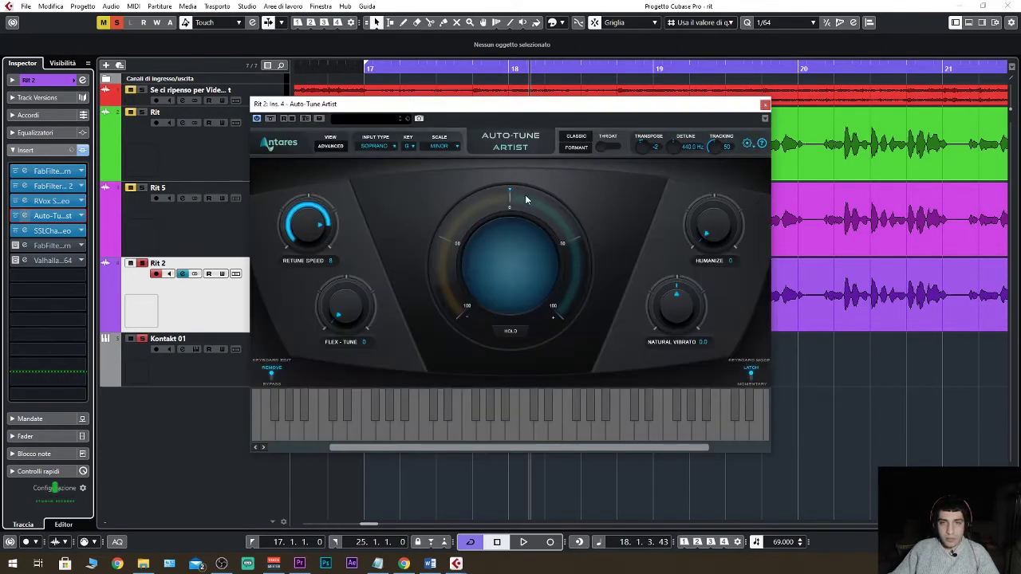
pyautogui.moveTo(667, 104); pyautogui.dragTo(812, 165)
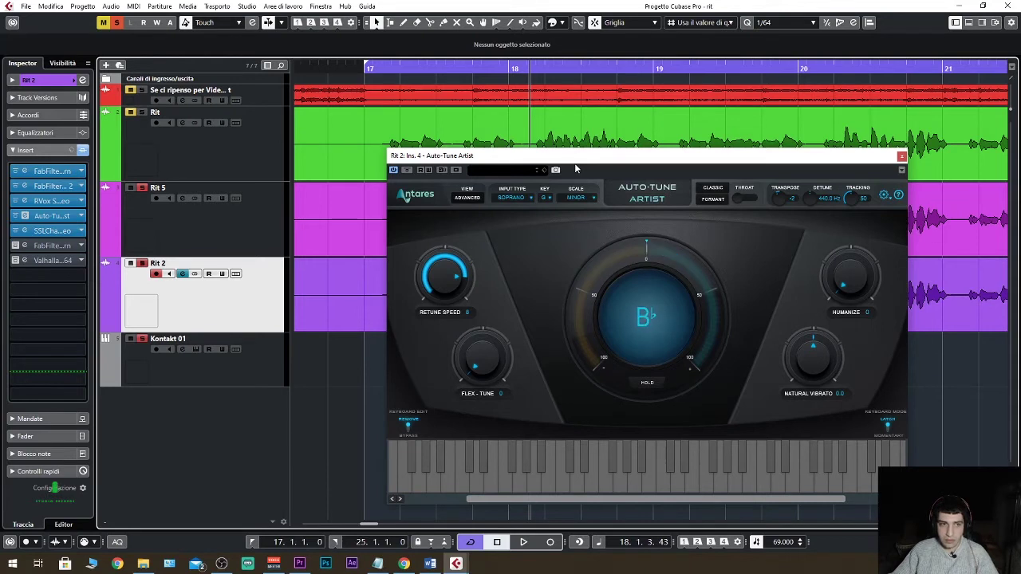
pyautogui.press('space')
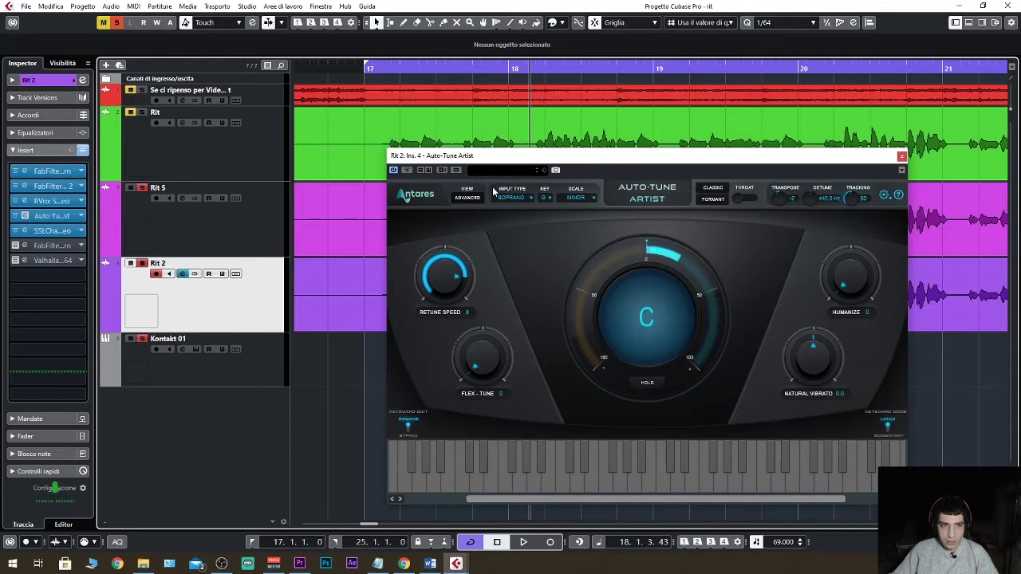
# Reactivate the sixth-slot FabFilter Saturn on Rit 2 during playback and audition both harmonies
pyautogui.click(15, 250)
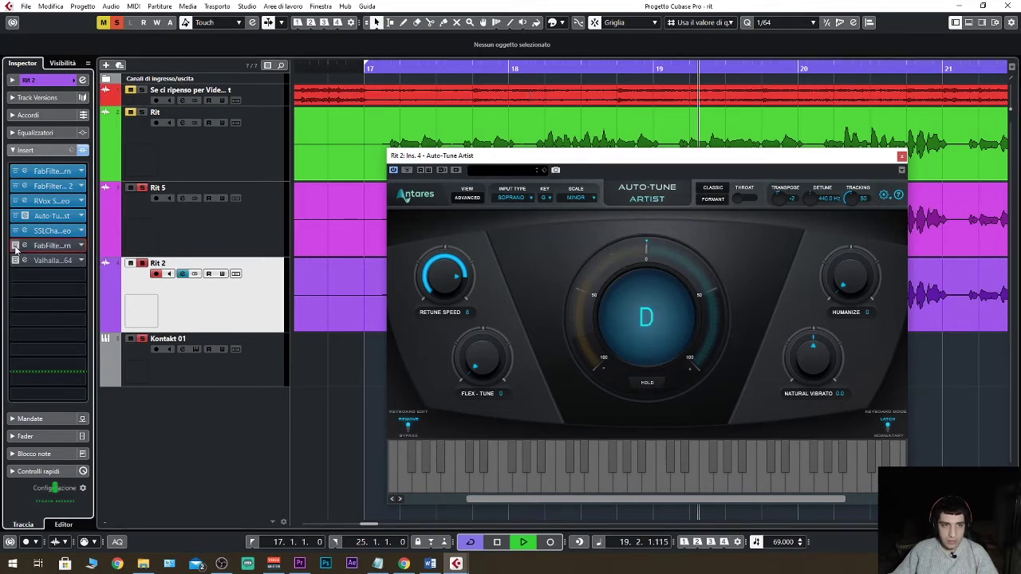
pyautogui.click(15, 247)
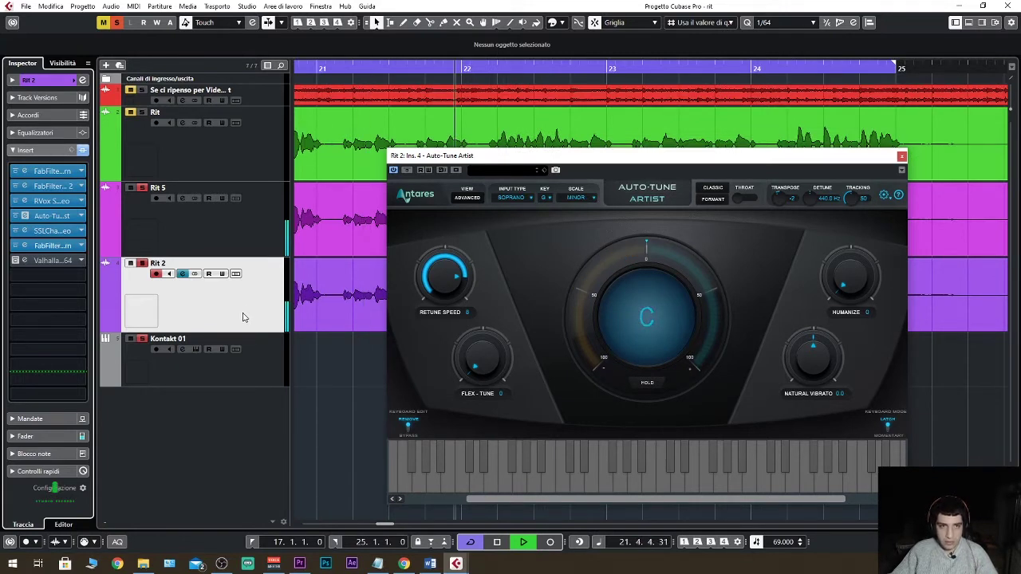
pyautogui.press('space')
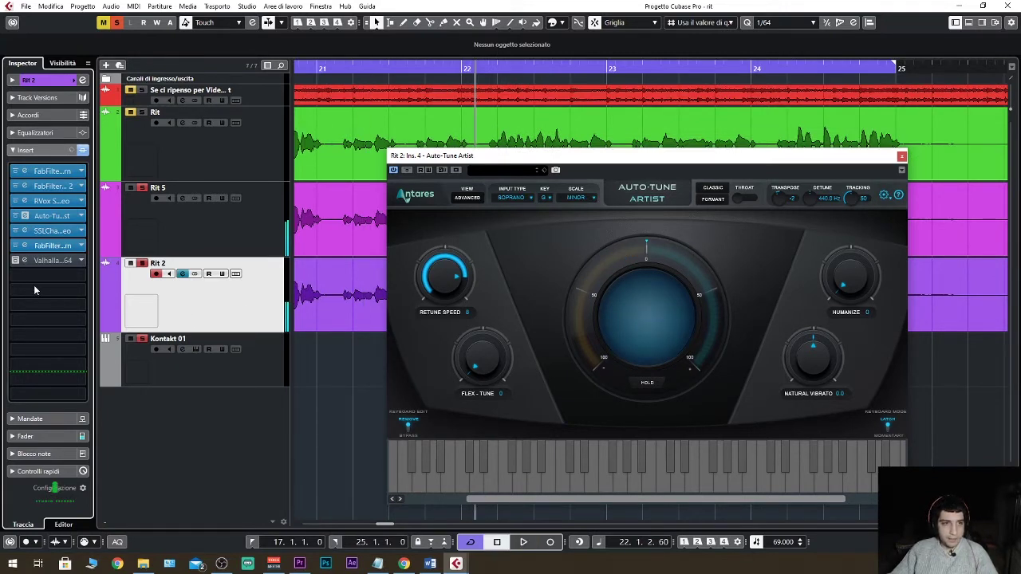
# Reactivate and open ValhallaVintageVerb on Rit 2, close Auto-Tune Artist, and audition the reverb briefly
pyautogui.click(15, 260)
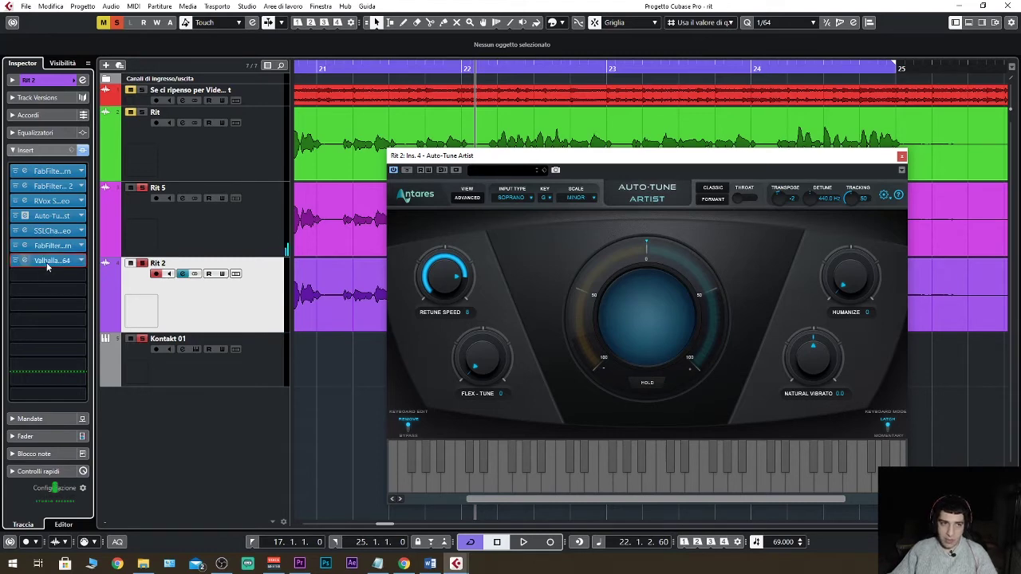
pyautogui.click(51, 261)
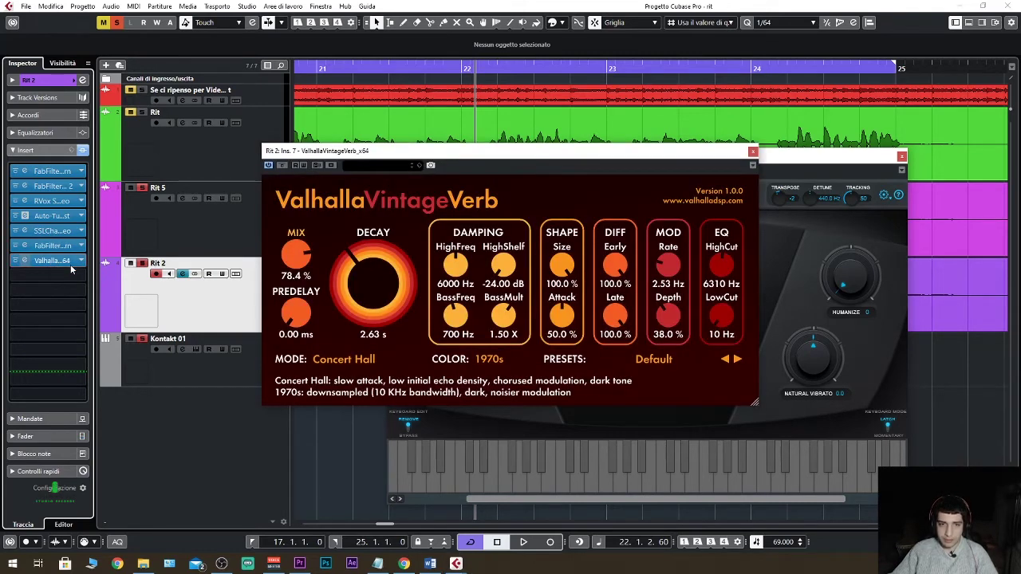
pyautogui.click(768, 185)
pyautogui.press('space')
pyautogui.click(901, 156)
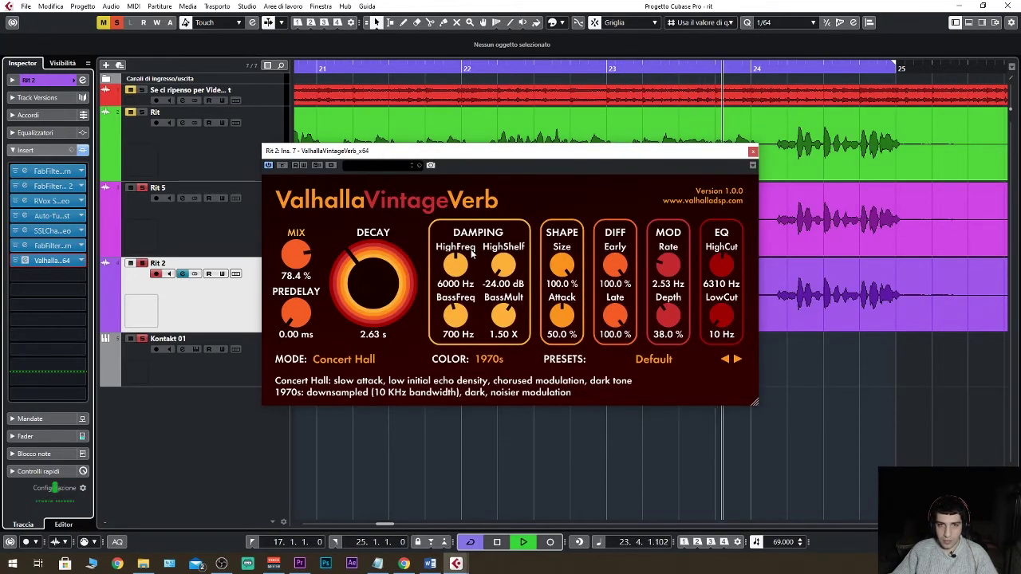
pyautogui.press('space')
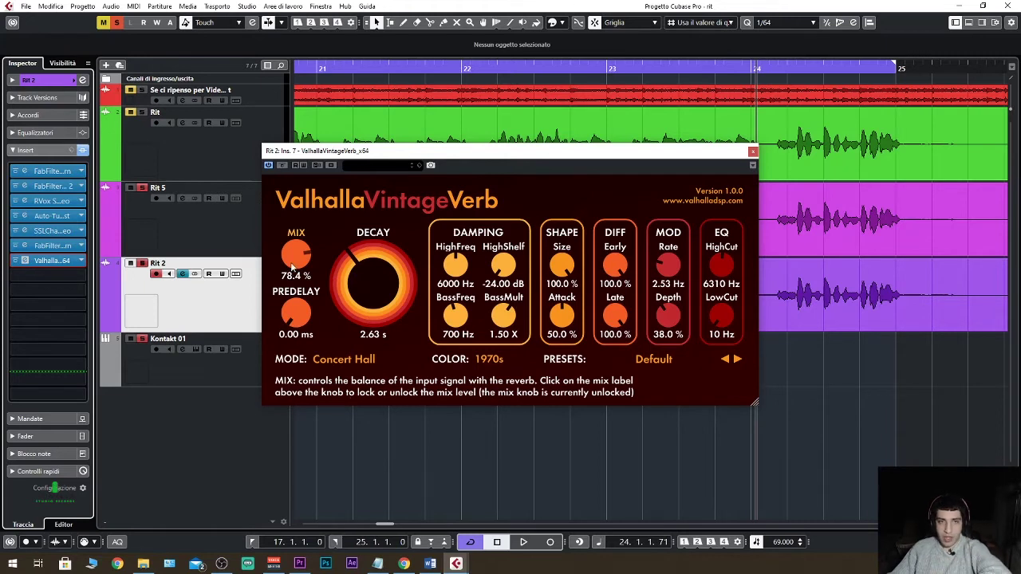
# Sweep the Rit 2 reverb's Mix down and back up to 81.6 % during playback
pyautogui.press('space')
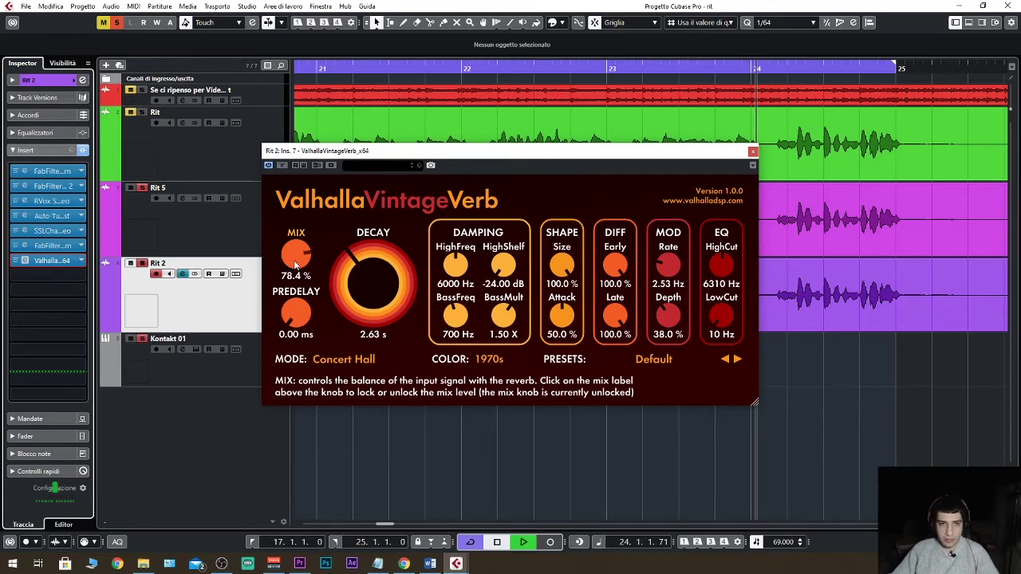
pyautogui.moveTo(296, 266); pyautogui.dragTo(294, 327)
pyautogui.moveTo(293, 339); pyautogui.dragTo(290, 260)
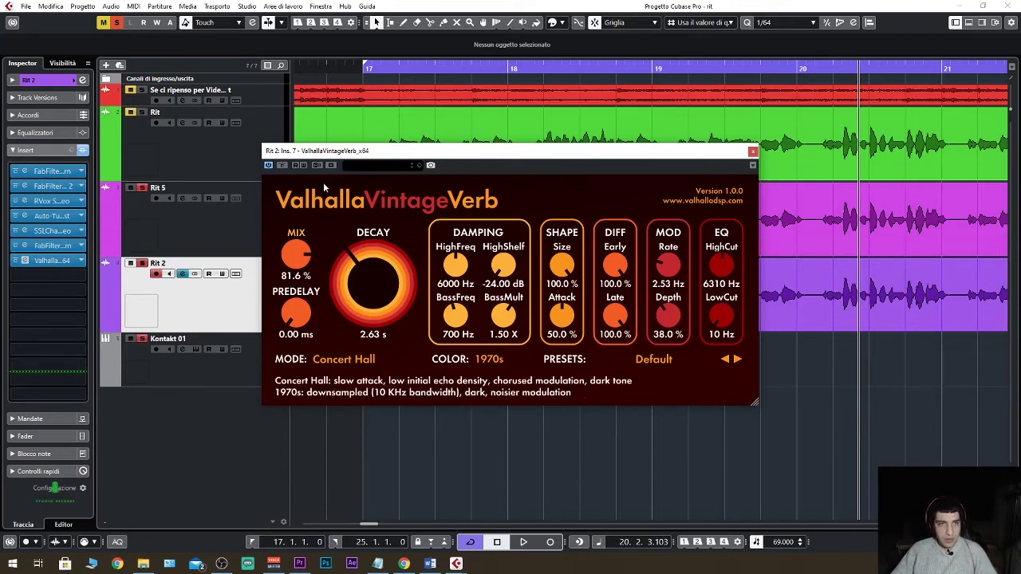
# Mute Kontakt 01 while the vocals play and lower the Rit 2 reverb's Mix to 71.0 %
pyautogui.press('space')
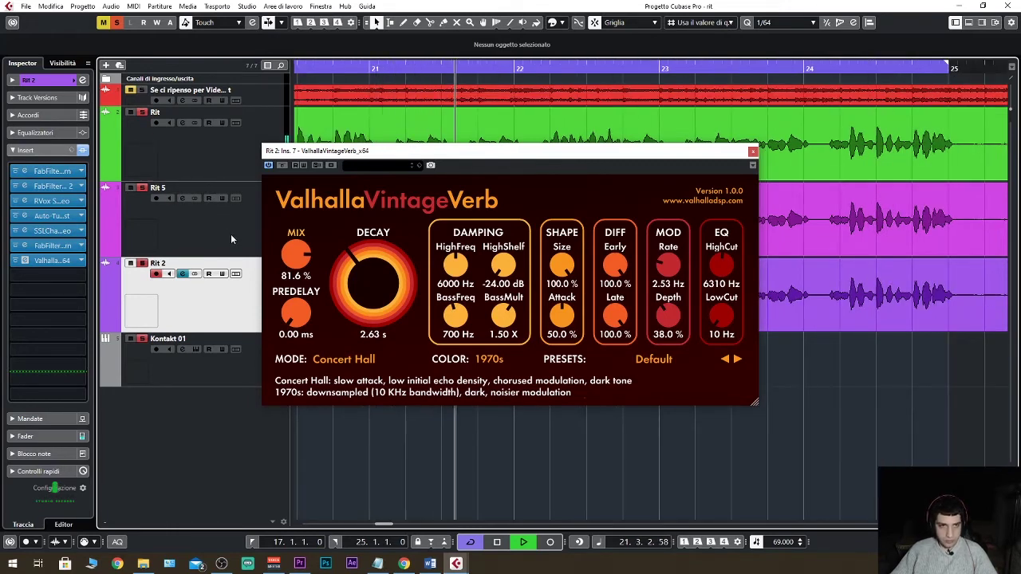
pyautogui.click(131, 339)
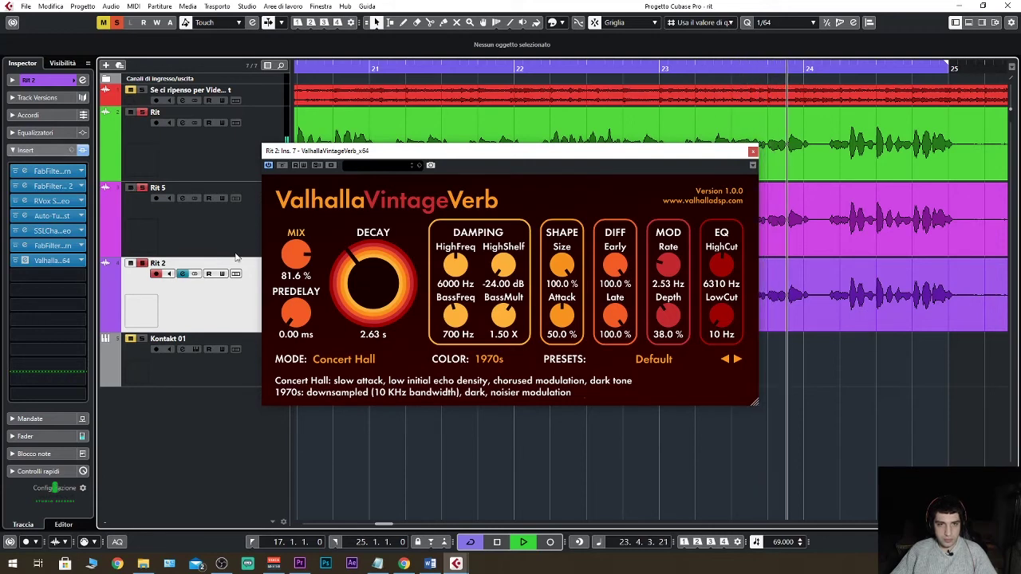
pyautogui.moveTo(298, 262)
pyautogui.scroll(-5, 298, 261)
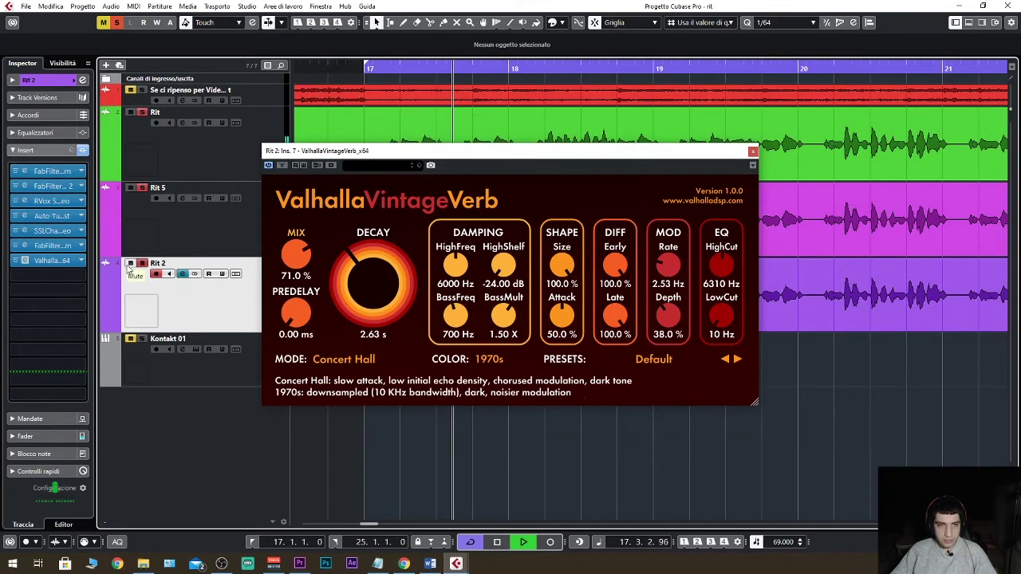
# Mute and restore the Rit 5 harmony during playback to compare the main vocal with and without harmonies
pyautogui.click(130, 189)
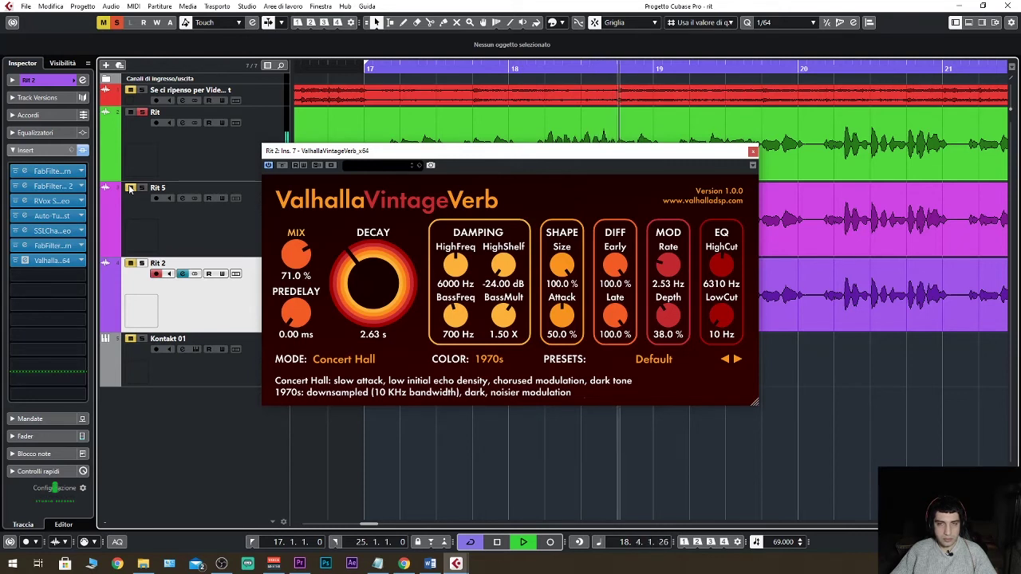
pyautogui.click(130, 188)
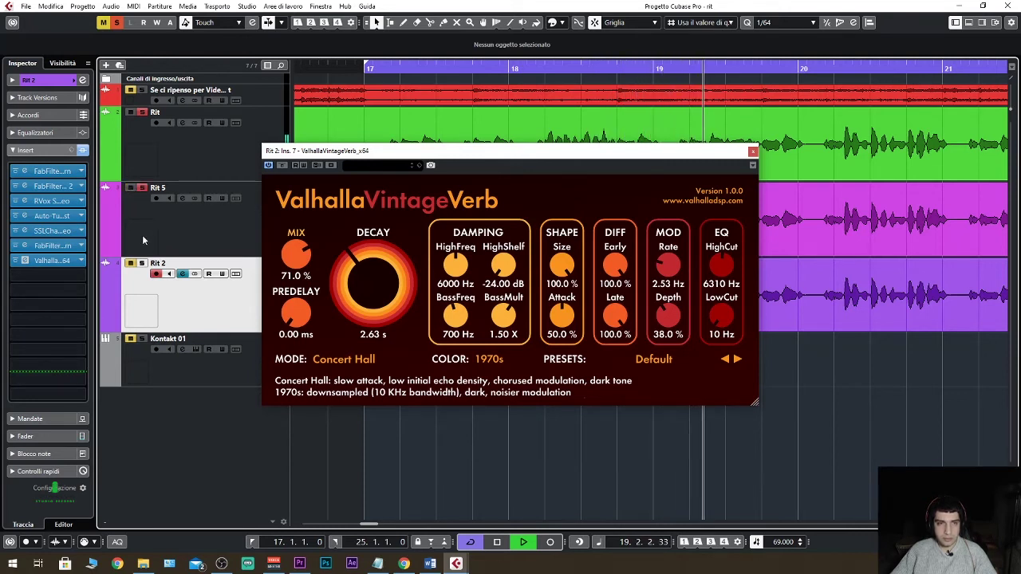
# Toggle the Rit 2 mute, clear all track solos and unmute the backing track so the vocals play over it
pyautogui.click(131, 264)
pyautogui.click(130, 265)
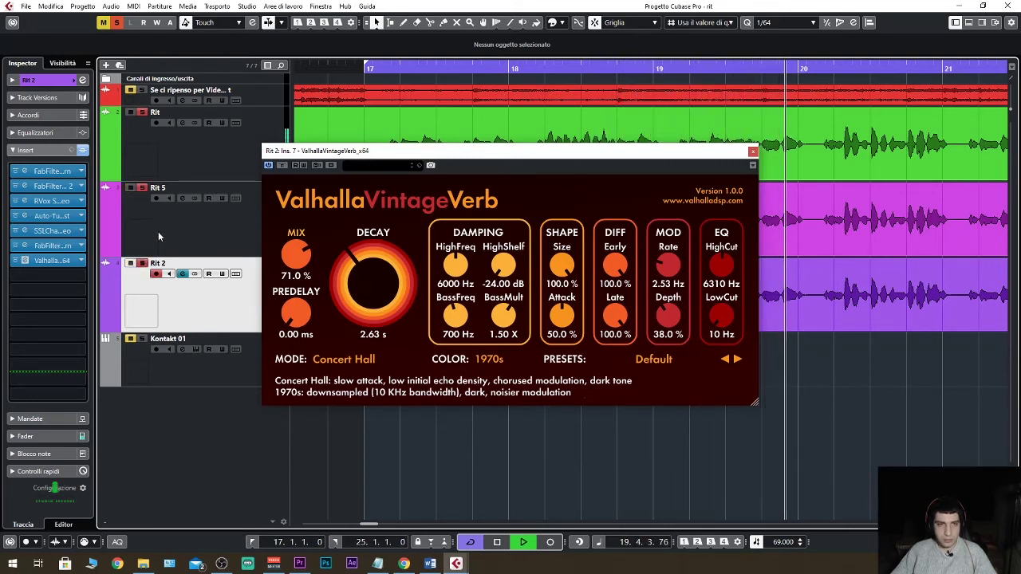
pyautogui.click(116, 22)
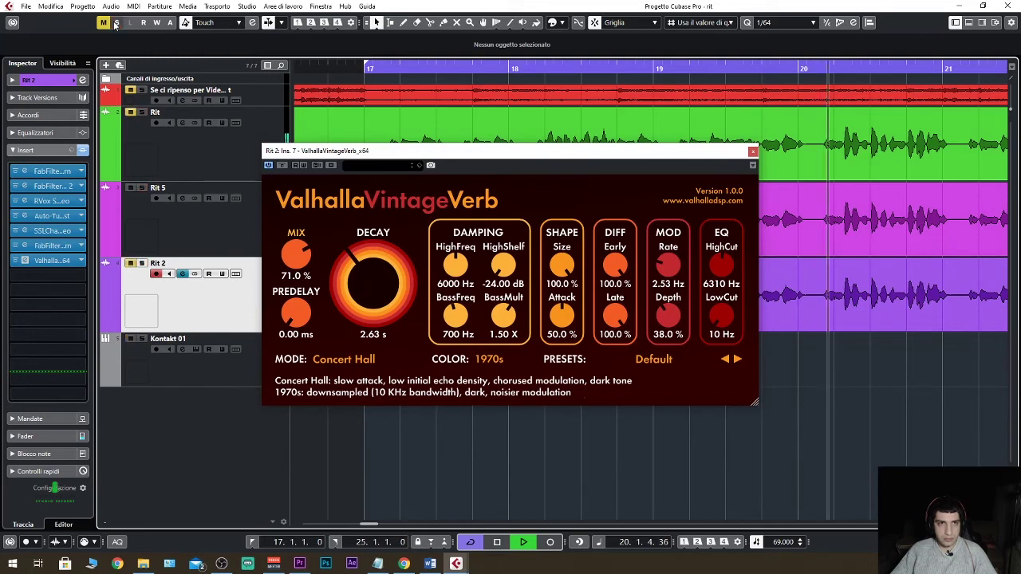
pyautogui.click(131, 91)
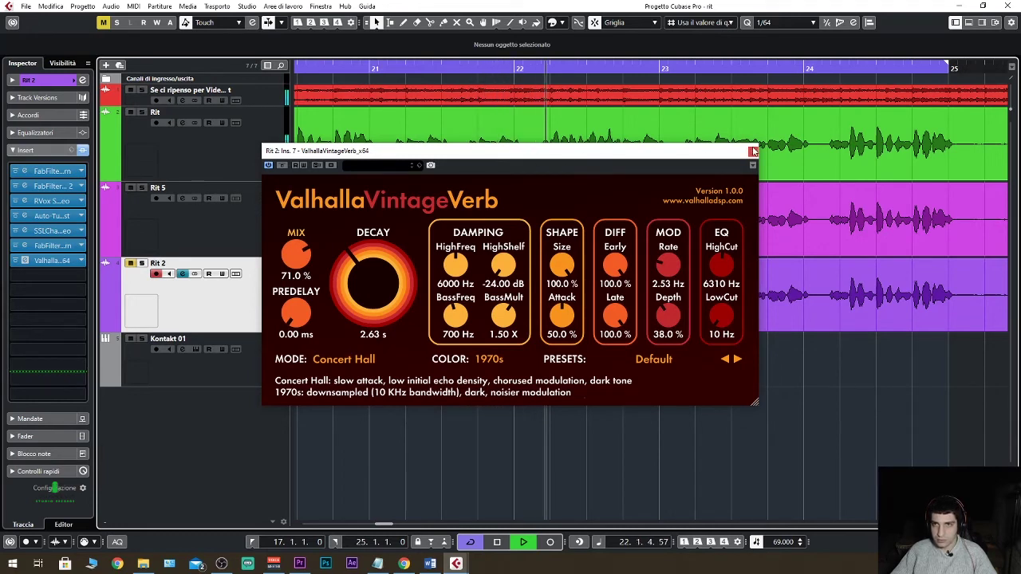
# Close the reverb, unmute Rit 2 and lower its fader to -14.9 dB during playback
pyautogui.click(751, 151)
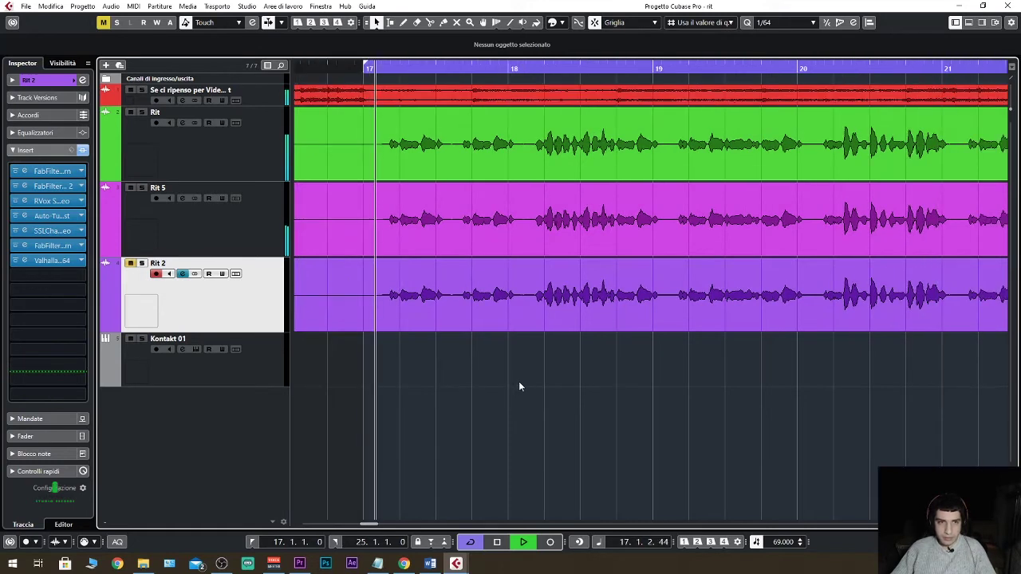
pyautogui.click(131, 266)
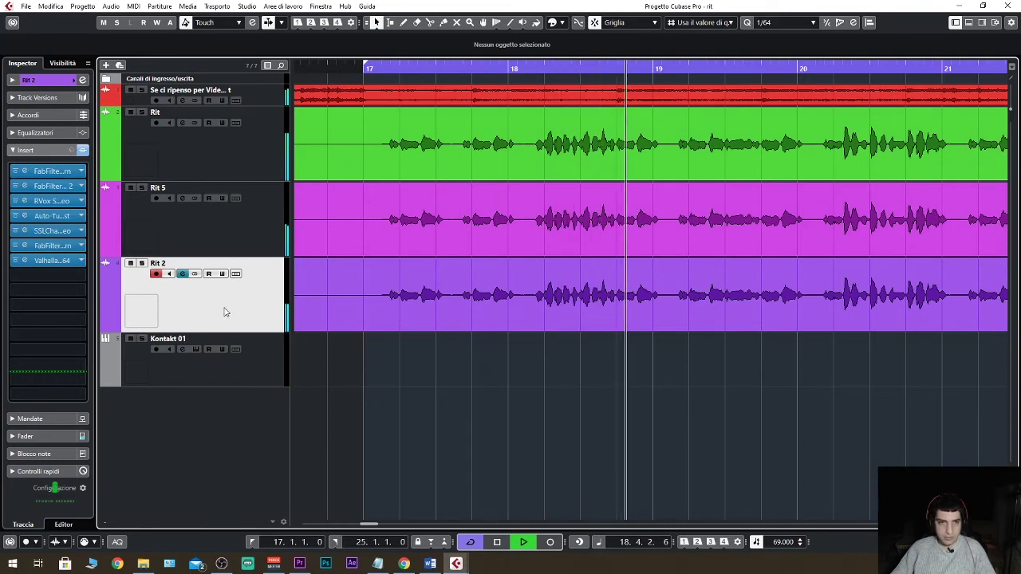
pyautogui.click(48, 436)
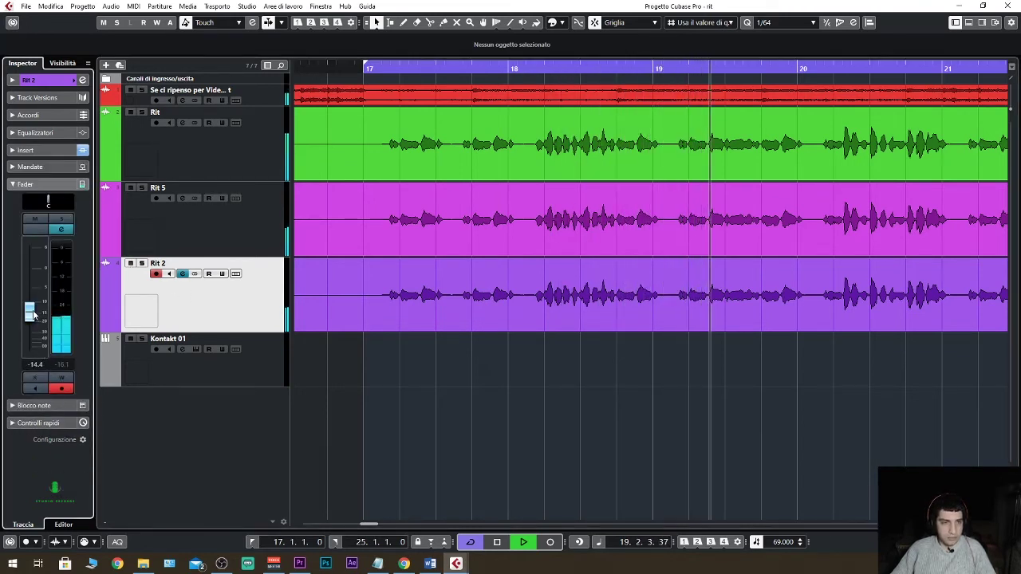
pyautogui.moveTo(31, 311); pyautogui.dragTo(34, 315)
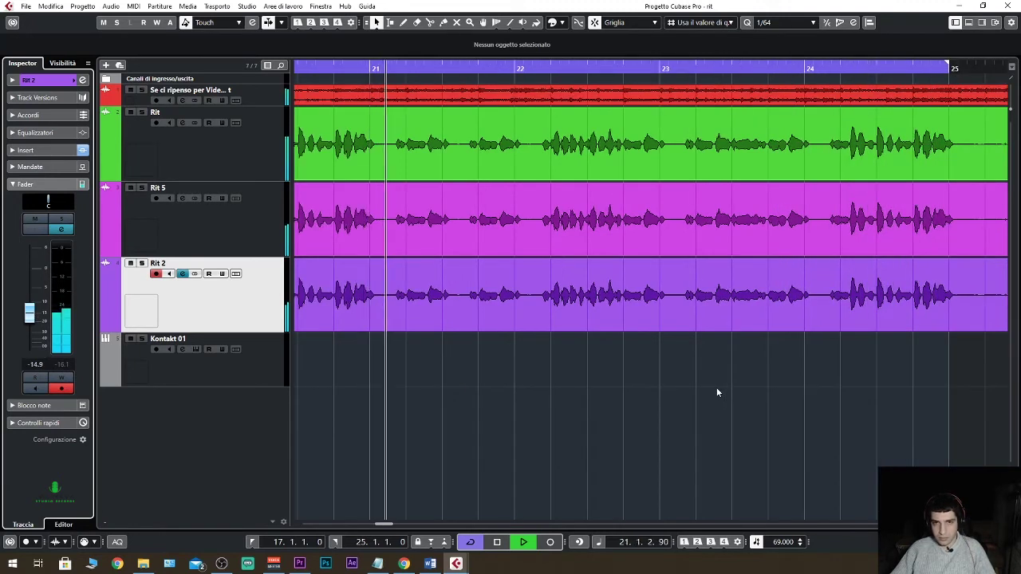
pyautogui.press('space')
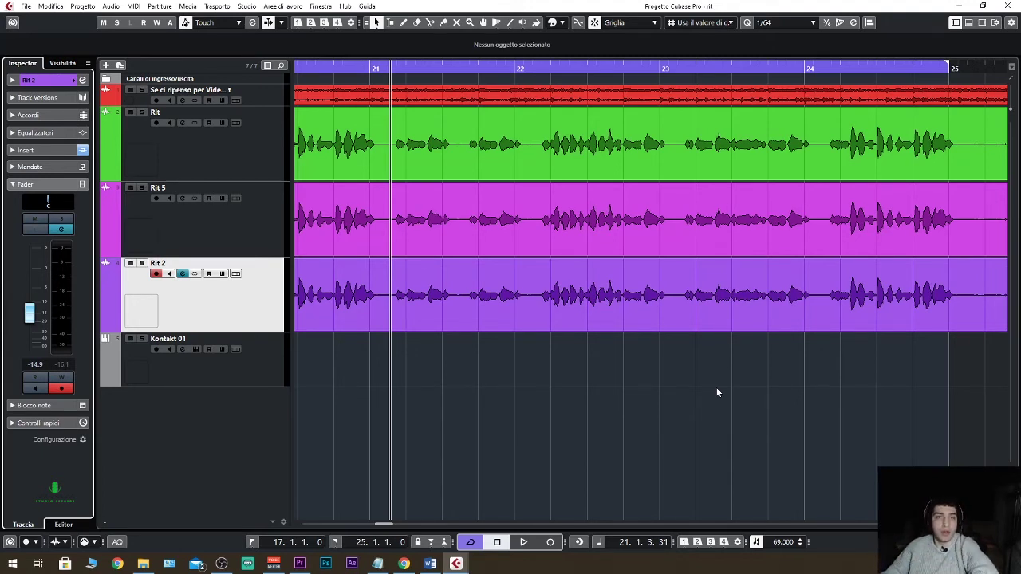
# Select the Rit 5 and Rit 2 tracks together, link them with Q-Link in the MixConsole and mute both at once
pyautogui.click(257, 239)
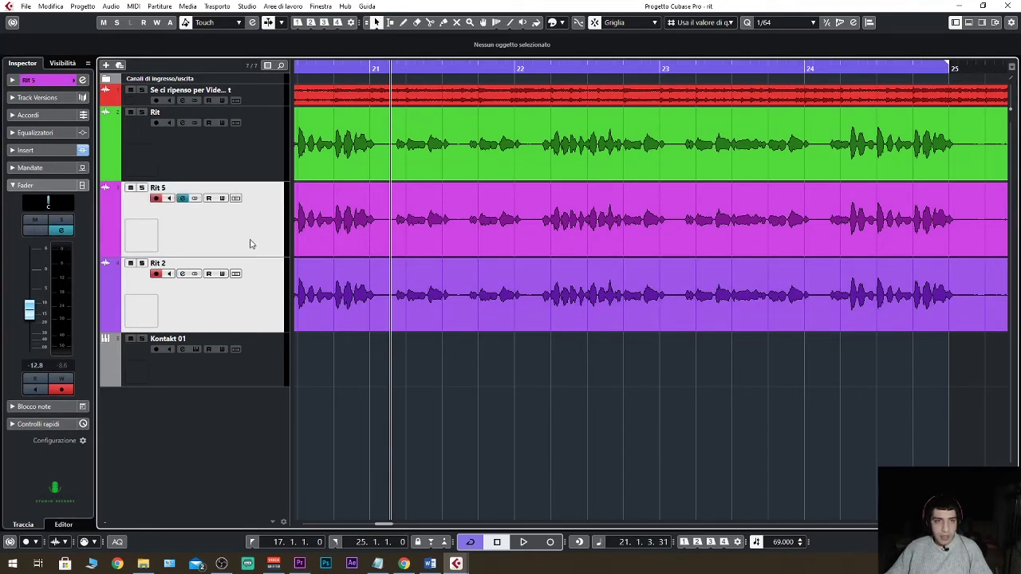
pyautogui.click(130, 189)
pyautogui.click(130, 188)
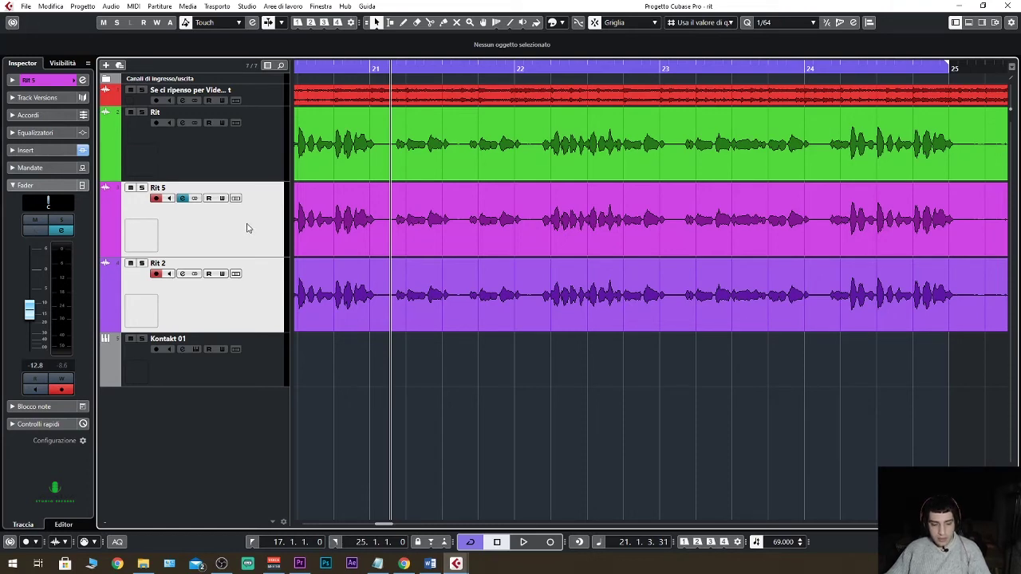
pyautogui.press('F3')
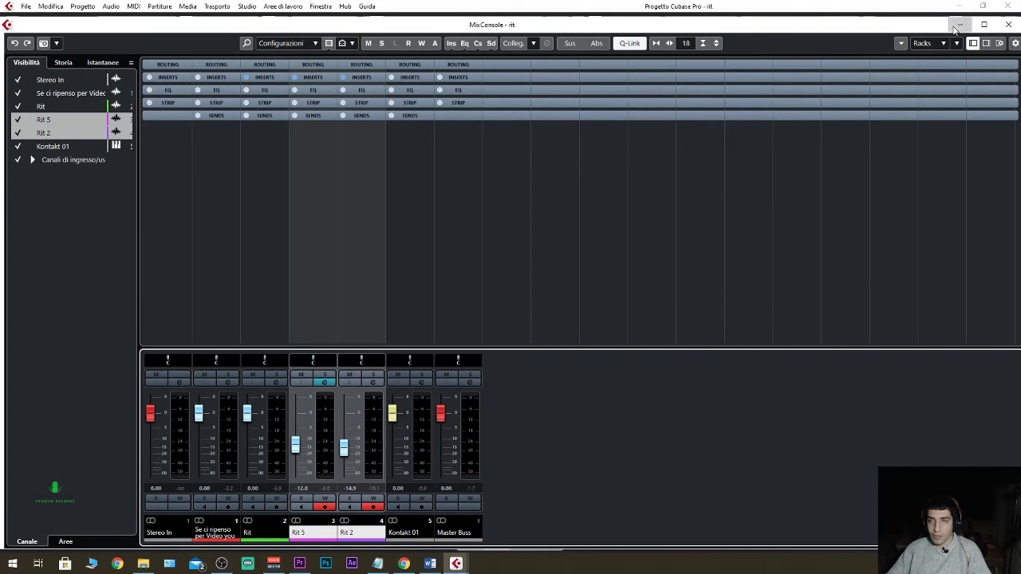
pyautogui.click(1008, 25)
pyautogui.click(130, 264)
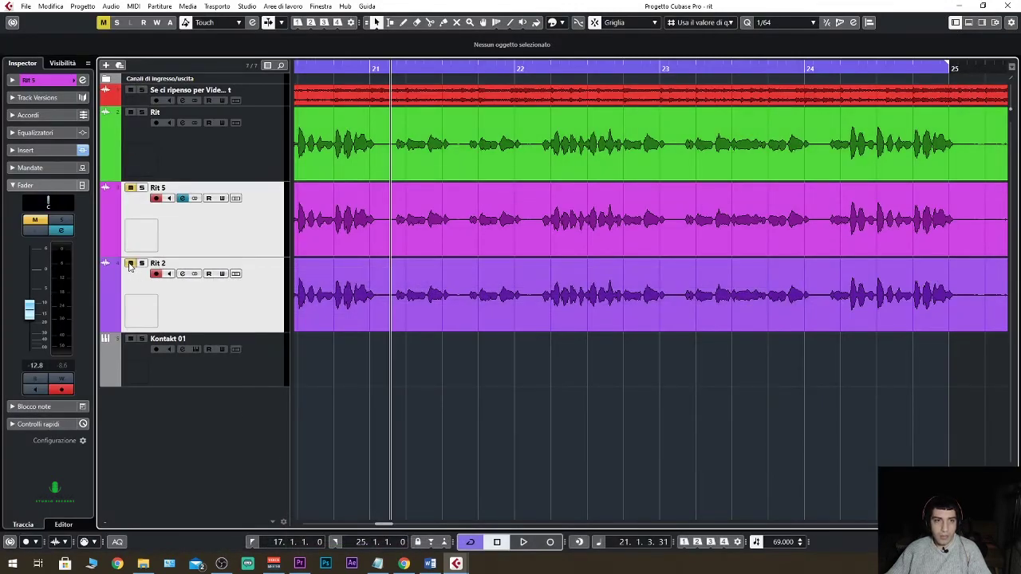
# Play the song and alternately unmute and mute both harmonies to compare the chorus with and without them, ending with both unmuted
pyautogui.press('space')
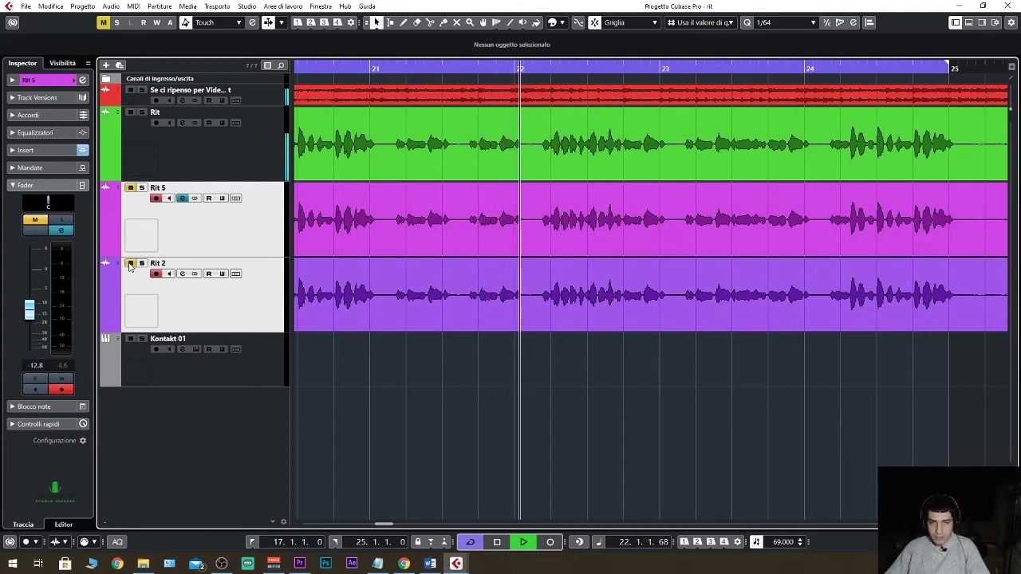
pyautogui.click(130, 264)
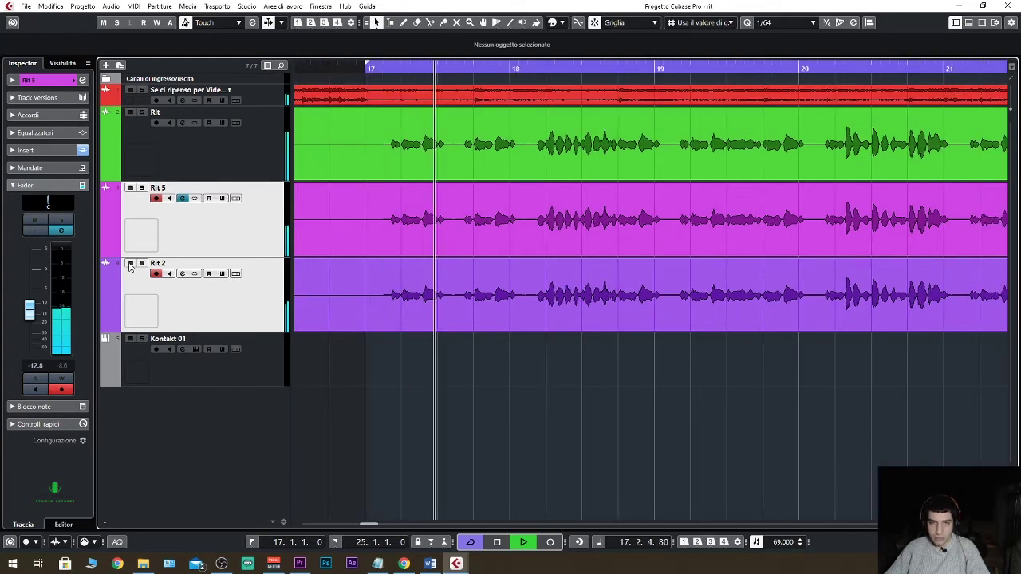
pyautogui.click(130, 265)
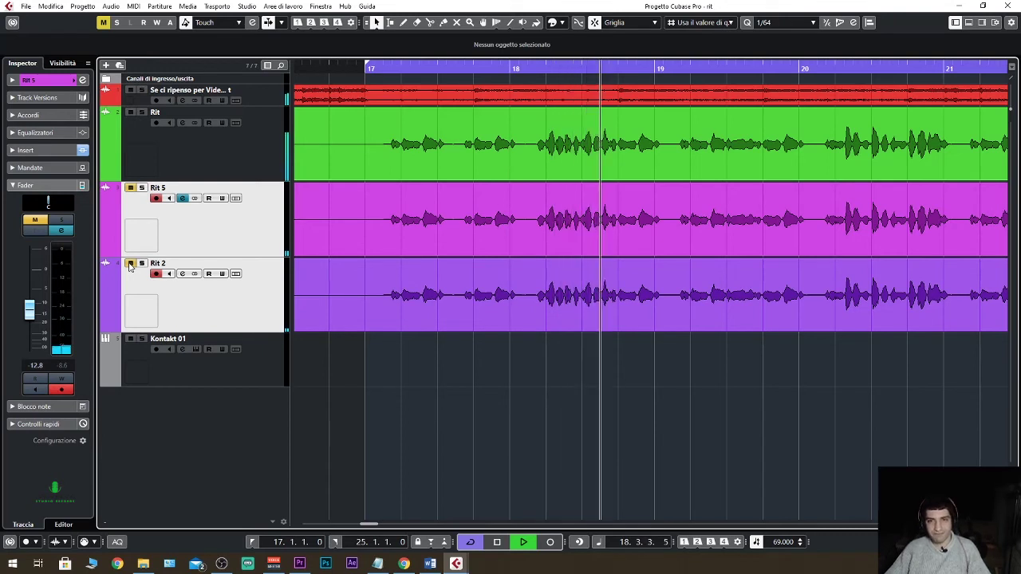
pyautogui.click(130, 264)
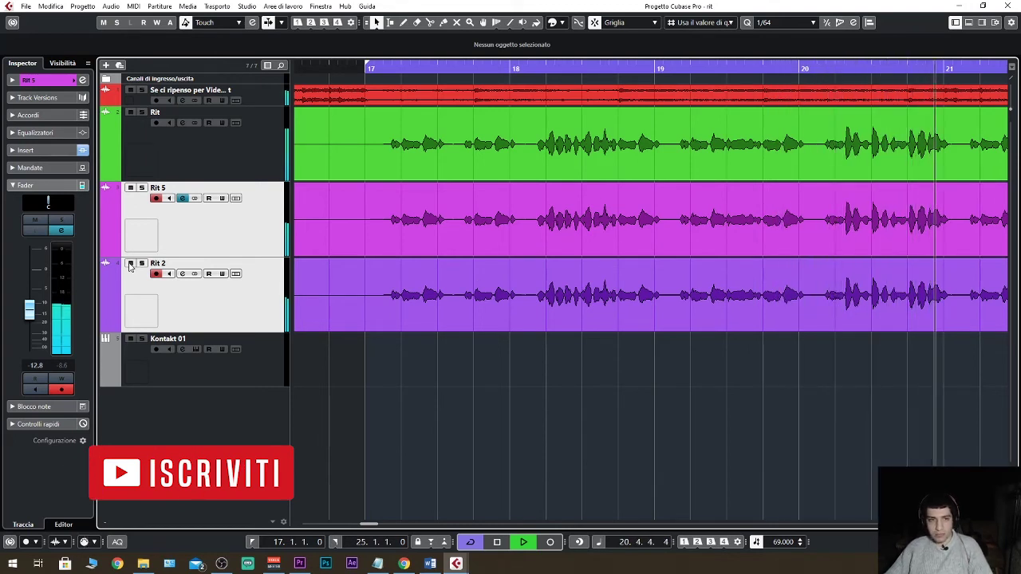
pyautogui.click(130, 264)
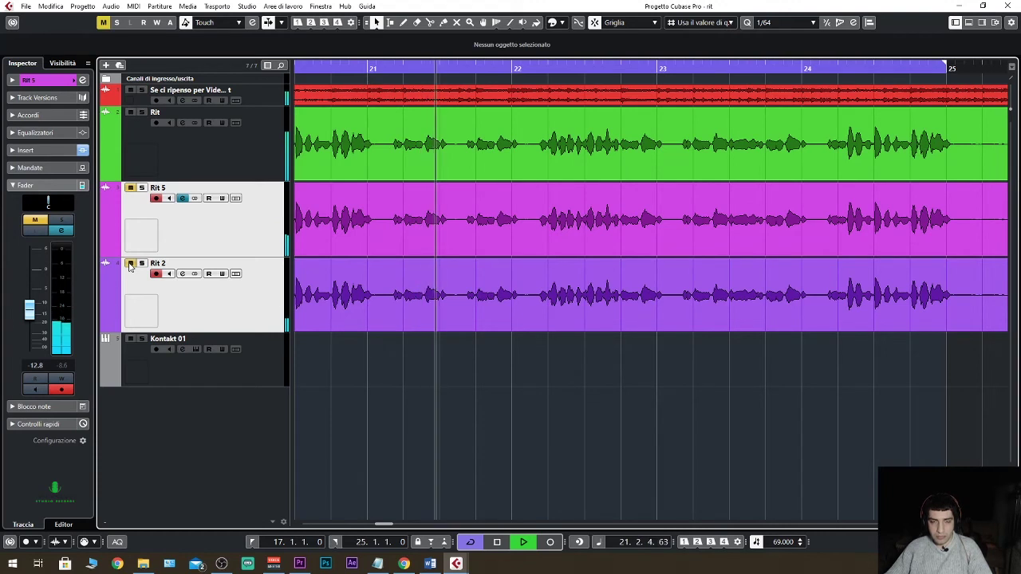
pyautogui.press('m')
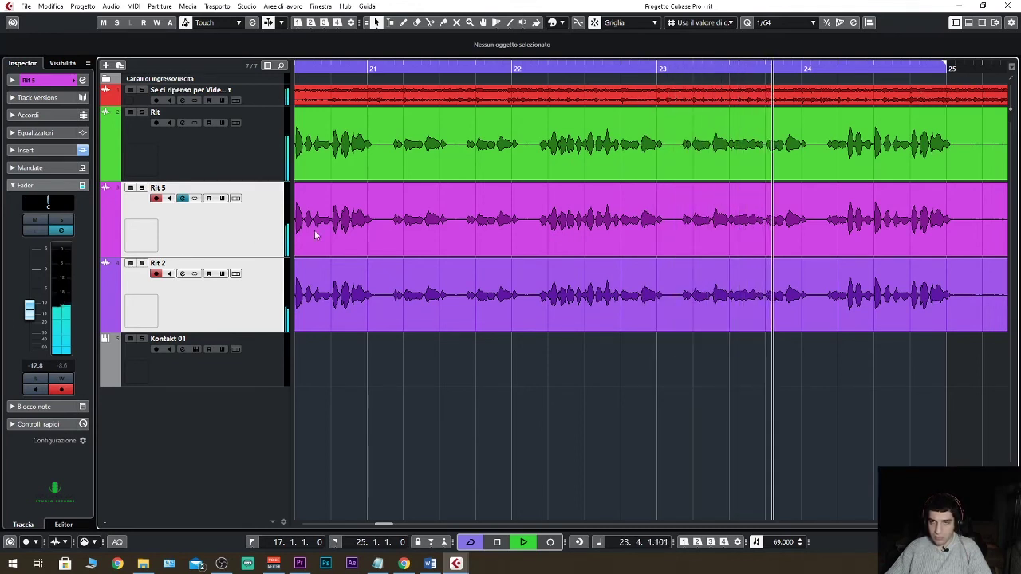
pyautogui.press('space')
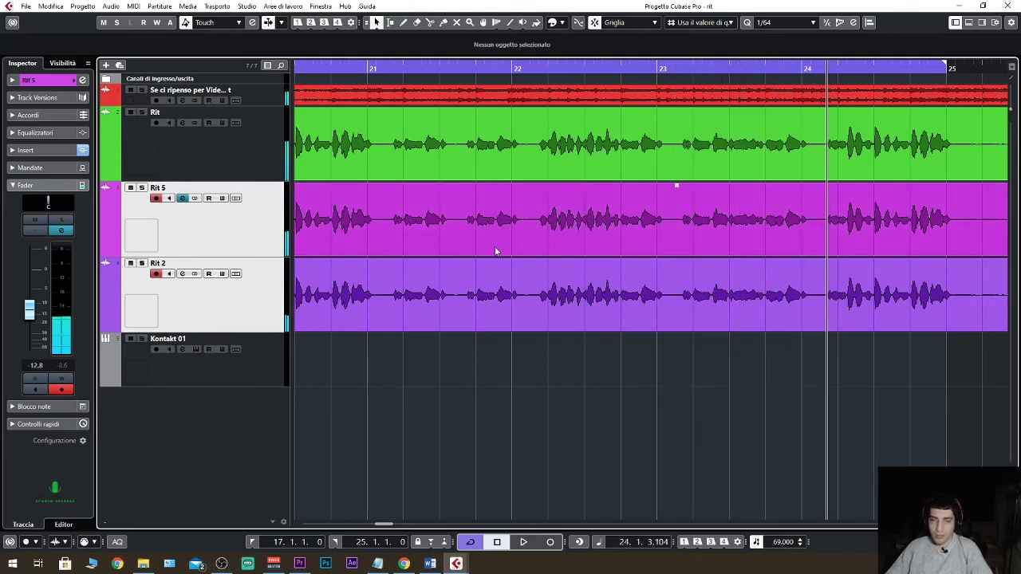
# Select the Rit 5 and Rit 2 harmony events and split both just after the start of bar 17, at 17.1.1.30
pyautogui.moveTo(391, 525); pyautogui.dragTo(368, 530)
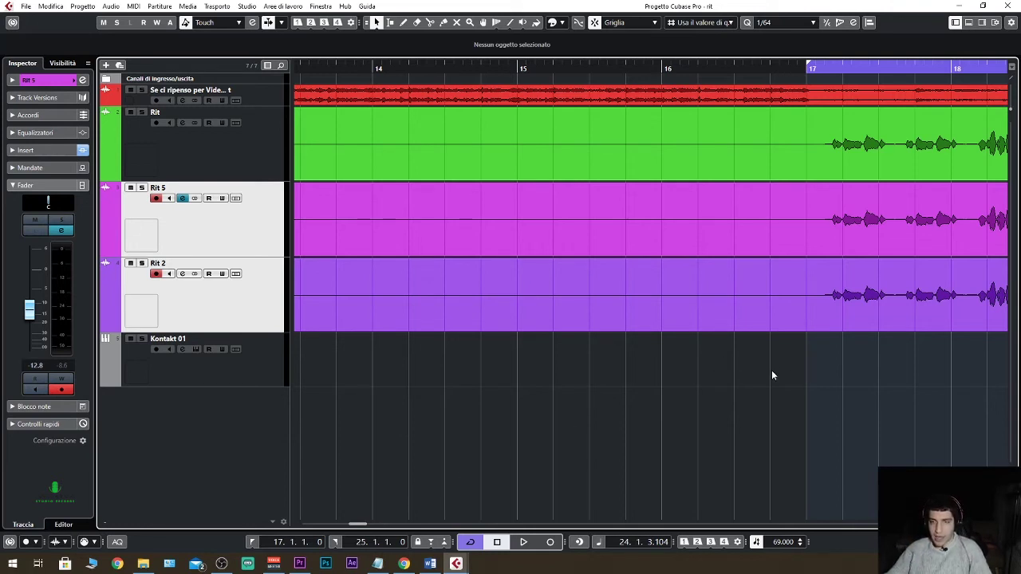
pyautogui.moveTo(358, 522); pyautogui.dragTo(366, 525)
pyautogui.rightClick(594, 370)
pyautogui.click(636, 370)
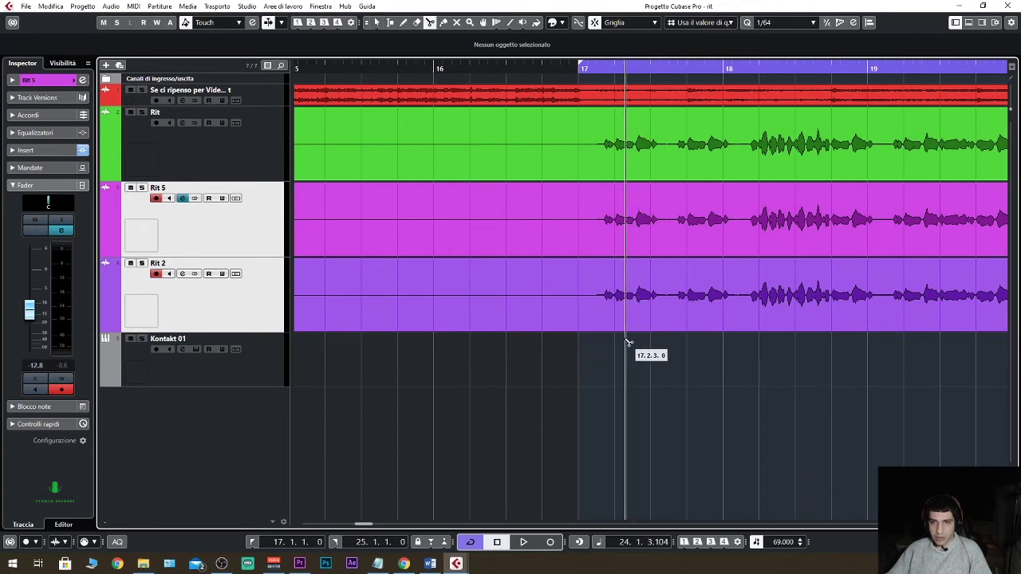
pyautogui.rightClick(629, 343)
pyautogui.click(641, 363)
pyautogui.moveTo(641, 363); pyautogui.dragTo(658, 225)
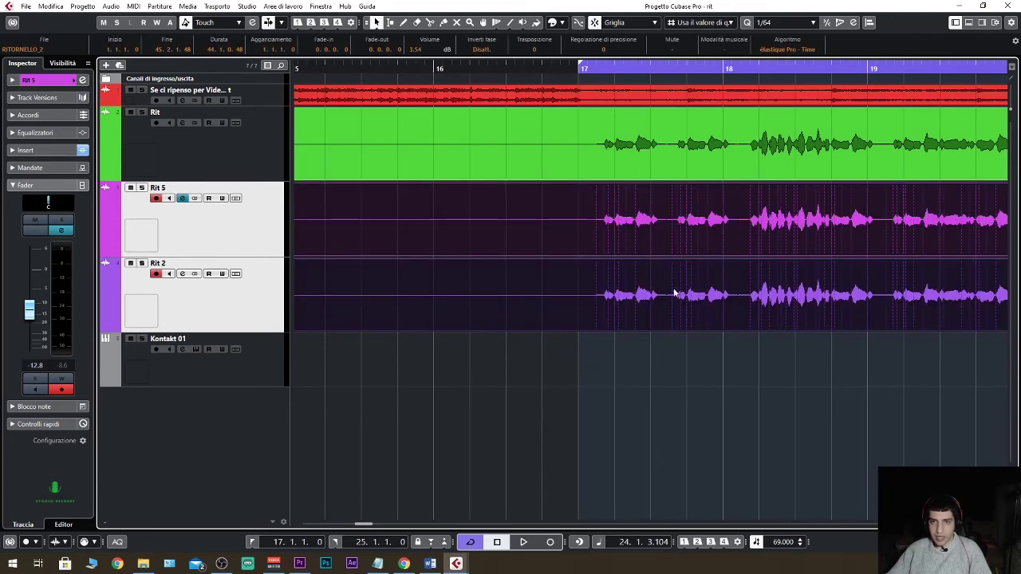
pyautogui.rightClick(674, 295)
pyautogui.click(715, 295)
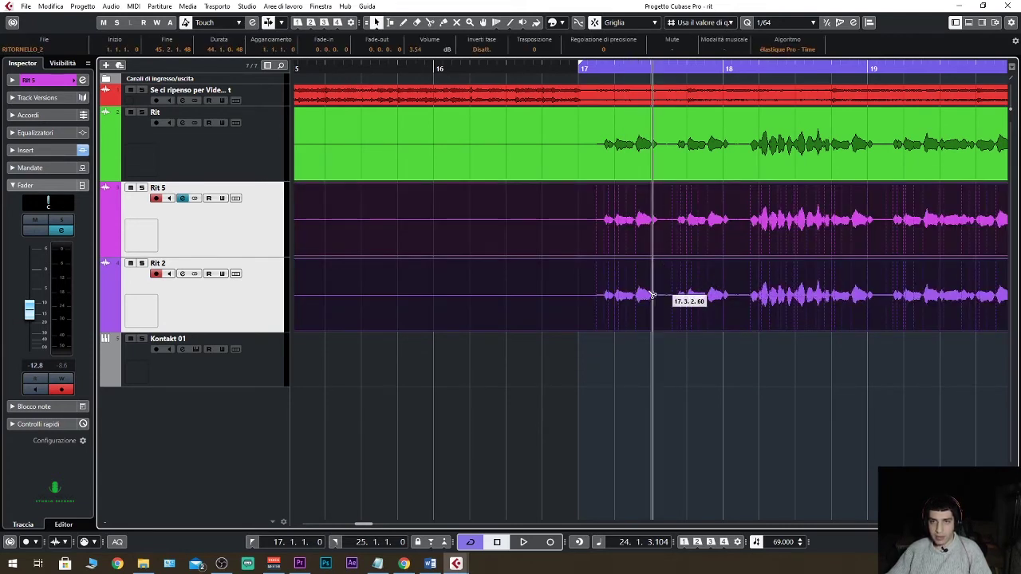
pyautogui.click(583, 308)
# Play back the chorus and split both harmony events at 19.1.2.90 and 20.1.3.0, around the phrase in bar 19
pyautogui.press('space')
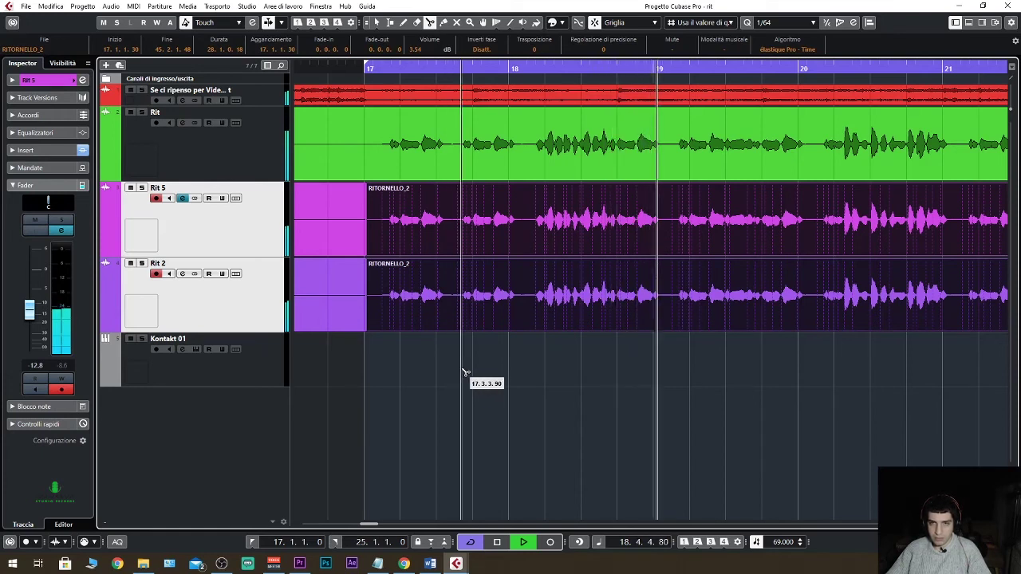
pyautogui.press('space')
pyautogui.click(681, 317)
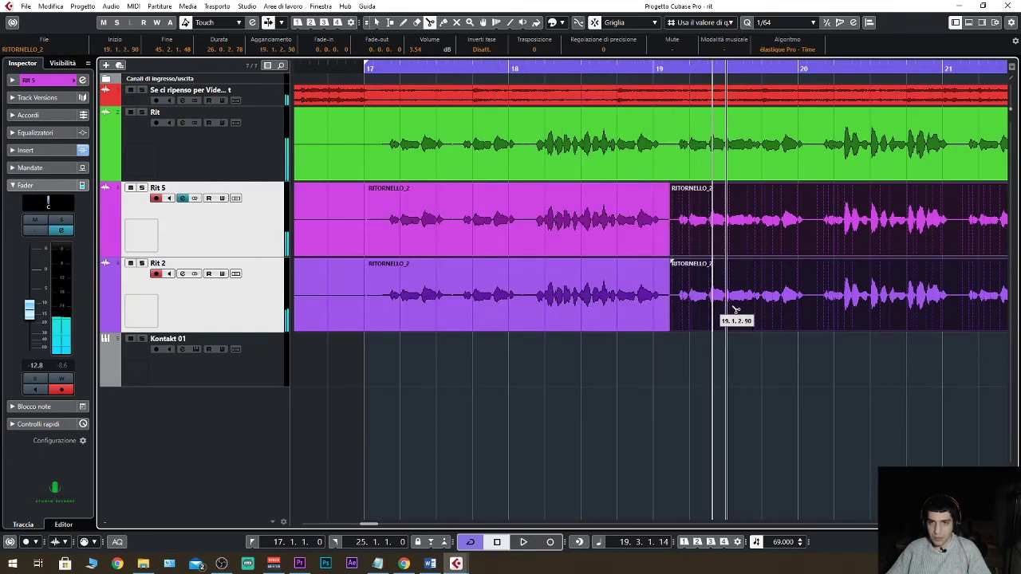
pyautogui.click(817, 311)
# Mute the Rit 5 and Rit 2 segments between 19.1.2.90 and 20.1.3.0
pyautogui.rightClick(770, 345)
pyautogui.click(848, 347)
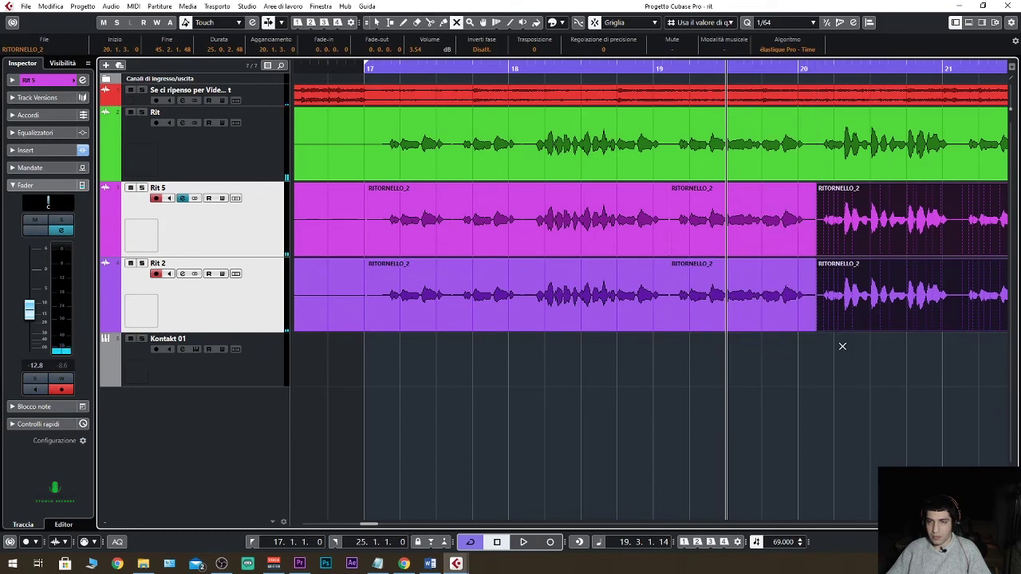
pyautogui.moveTo(746, 372); pyautogui.dragTo(730, 211)
# Play on to the repeated phrase in bar 23 and split both harmony events at 23.1.3.0 and 24.1.2.60
pyautogui.rightClick(764, 375)
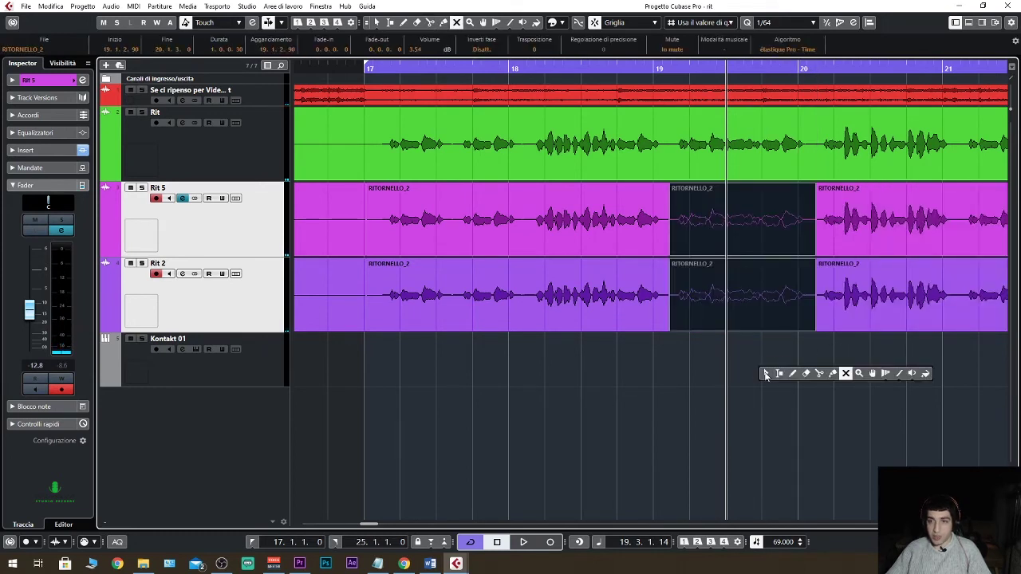
pyautogui.click(822, 375)
pyautogui.press('space')
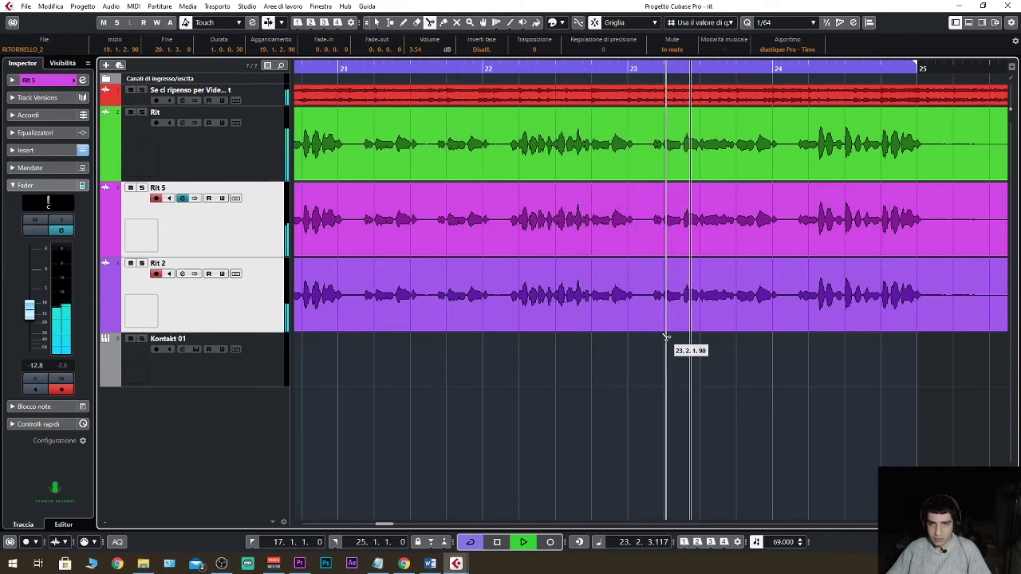
pyautogui.press('space')
pyautogui.click(647, 317)
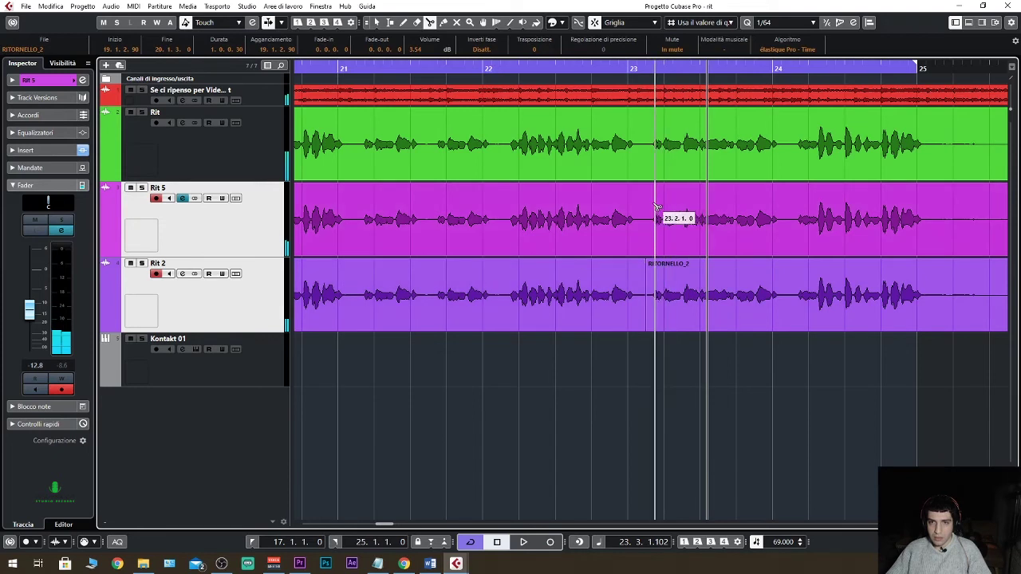
pyautogui.click(648, 215)
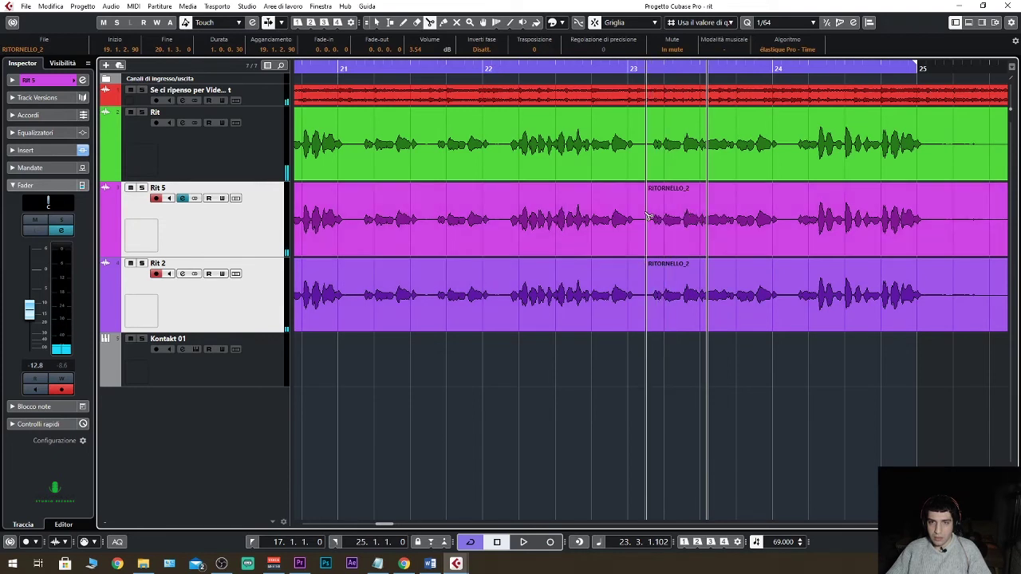
pyautogui.click(793, 252)
pyautogui.click(793, 304)
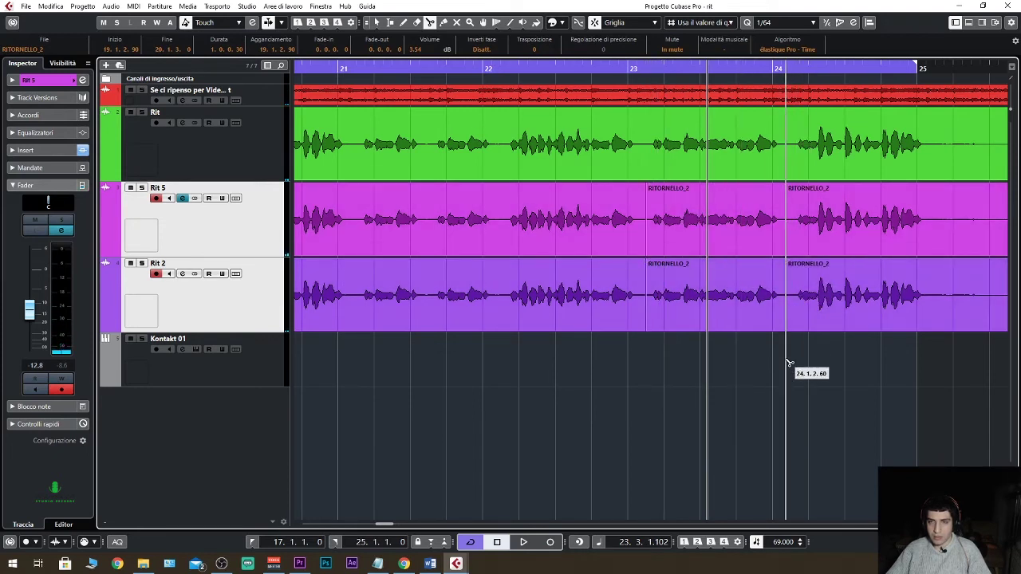
# Mute the Rit 5 and Rit 2 segments between 23.1.3.0 and 24.1.2.60
pyautogui.rightClick(801, 369)
pyautogui.click(788, 361)
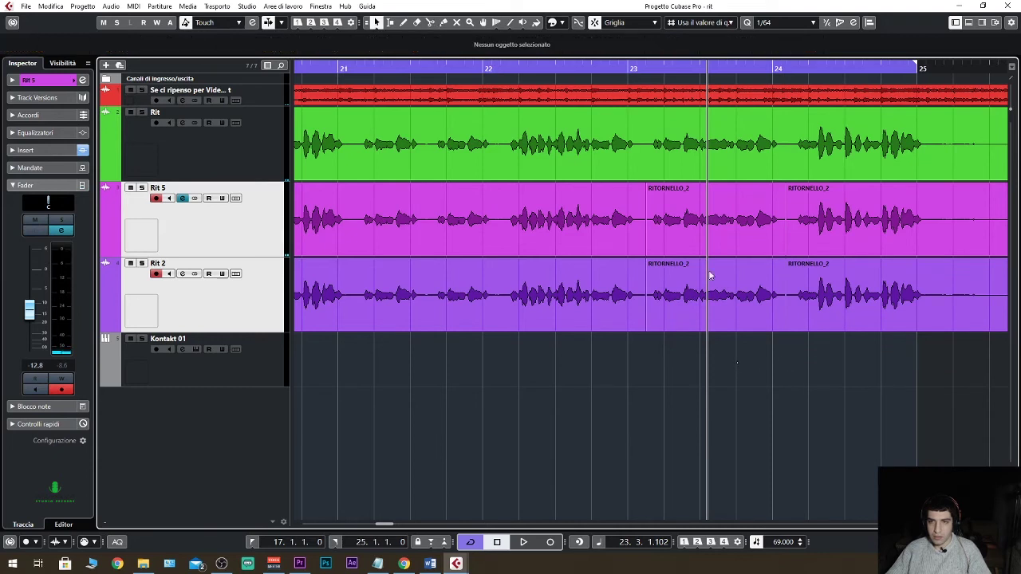
pyautogui.click(699, 229)
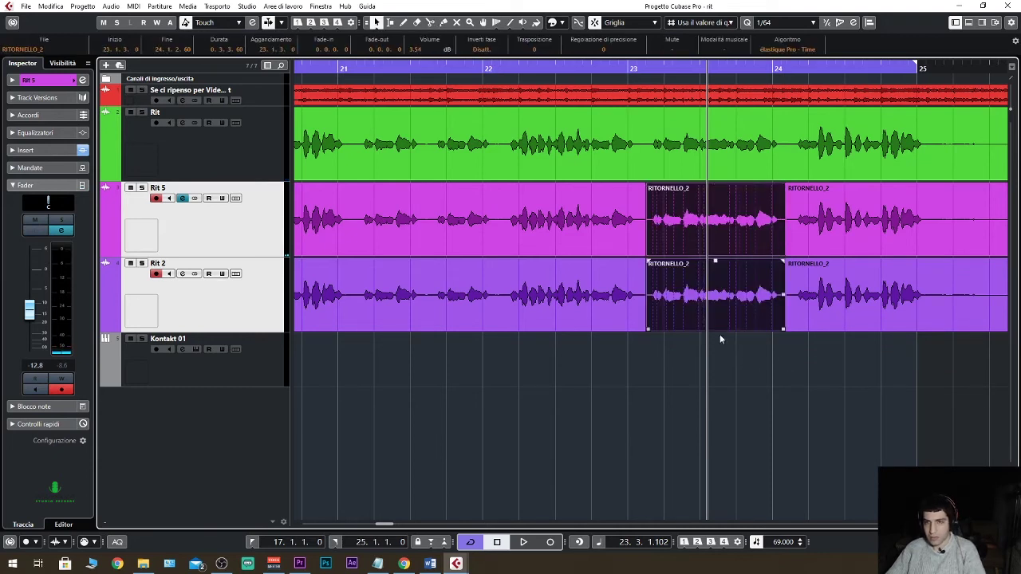
pyautogui.rightClick(725, 360)
pyautogui.click(805, 363)
pyautogui.moveTo(764, 363); pyautogui.dragTo(716, 221)
# Play the looped chorus to check the muted harmony phrases, stop, and place the playback cursor at 19.1.4.0
pyautogui.press('1')
pyautogui.press('space')
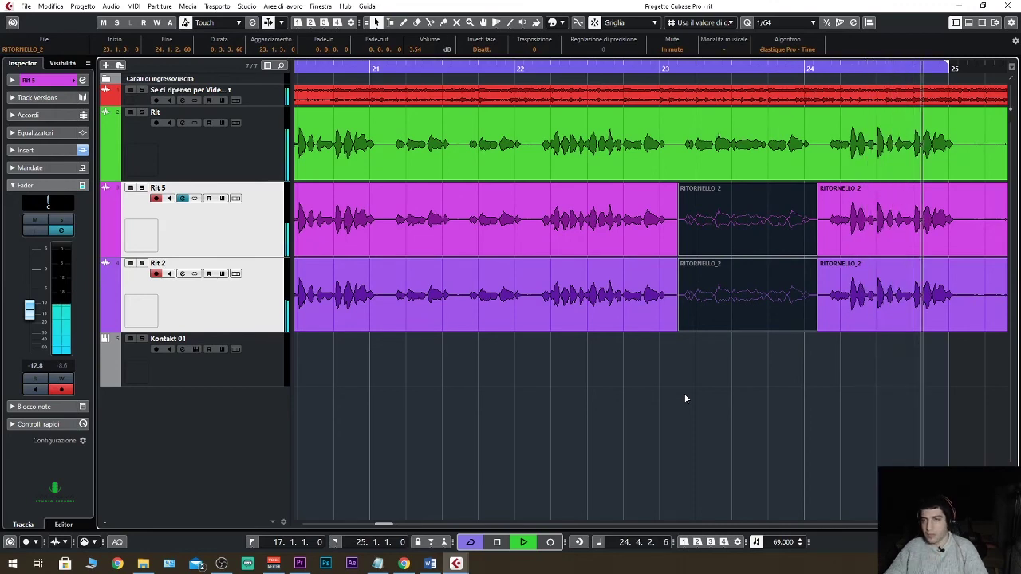
pyautogui.press('space')
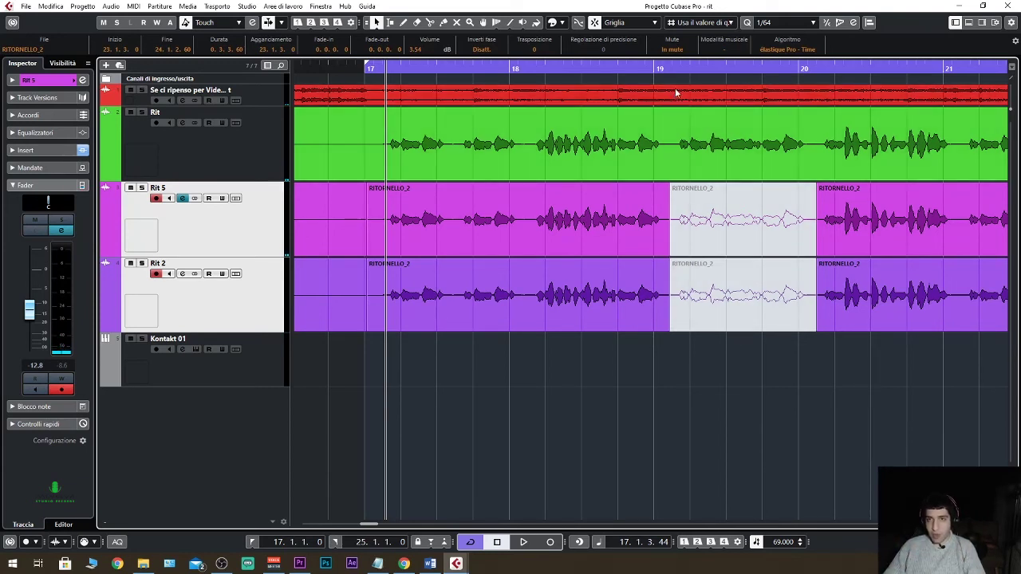
pyautogui.click(681, 70)
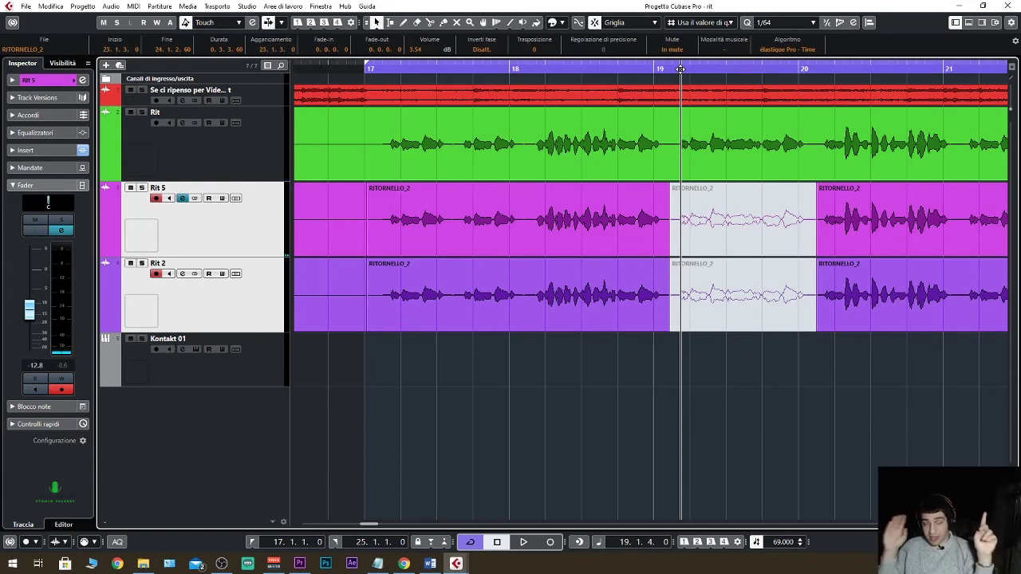